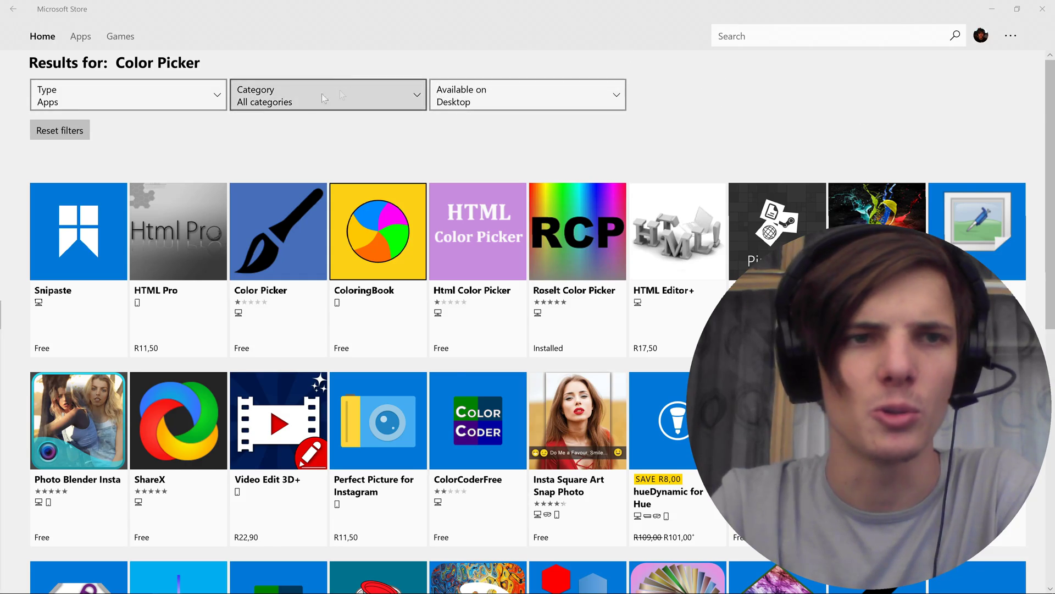
scroll(340, 90, down, 5)
scroll(140, 61, up, 10)
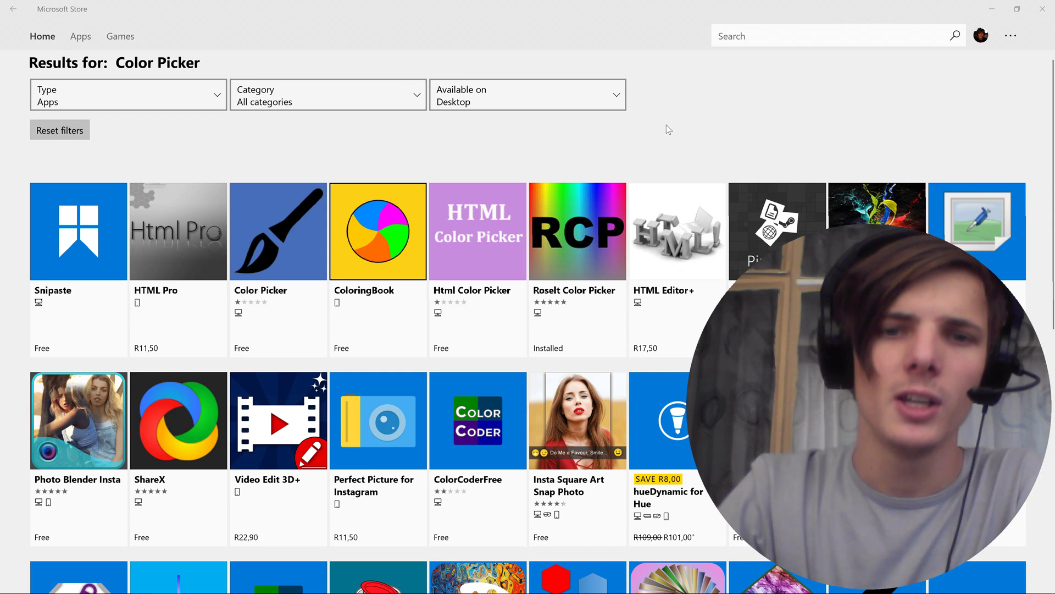
scroll(410, 329, down, 3)
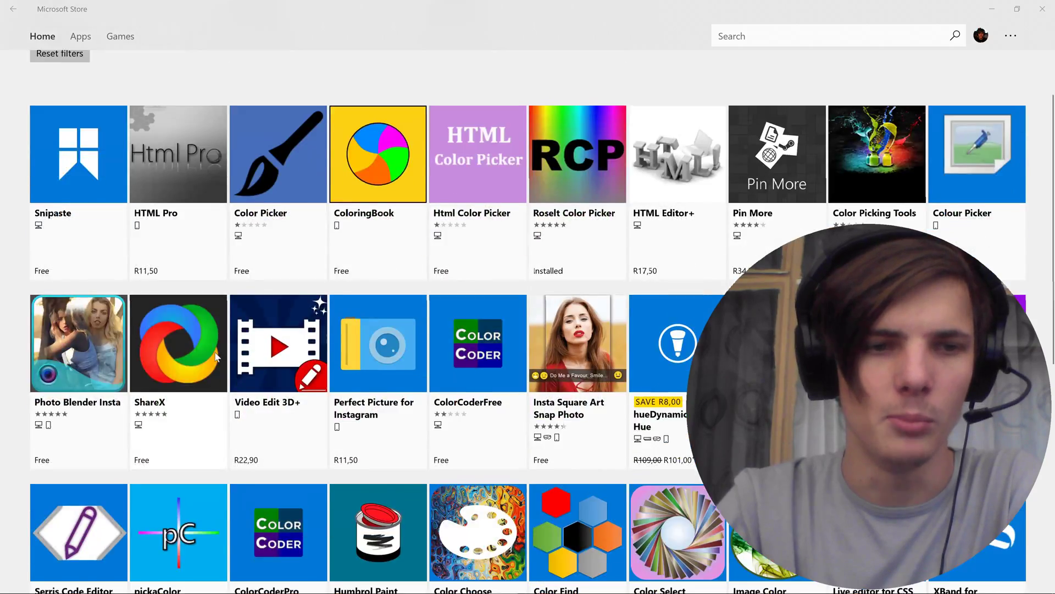
scroll(410, 329, down, 2)
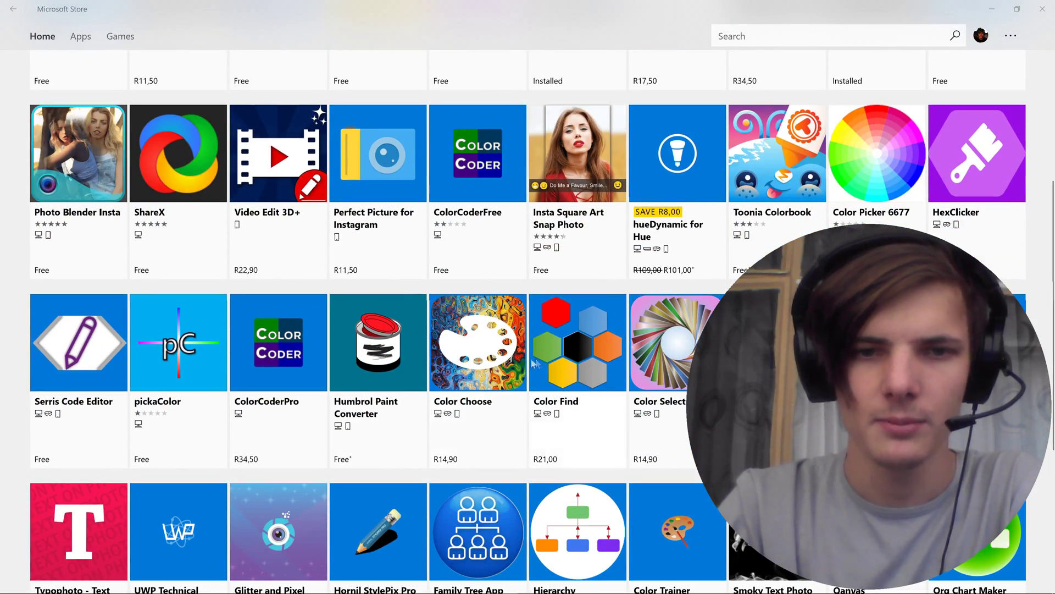
scroll(582, 418, up, 3)
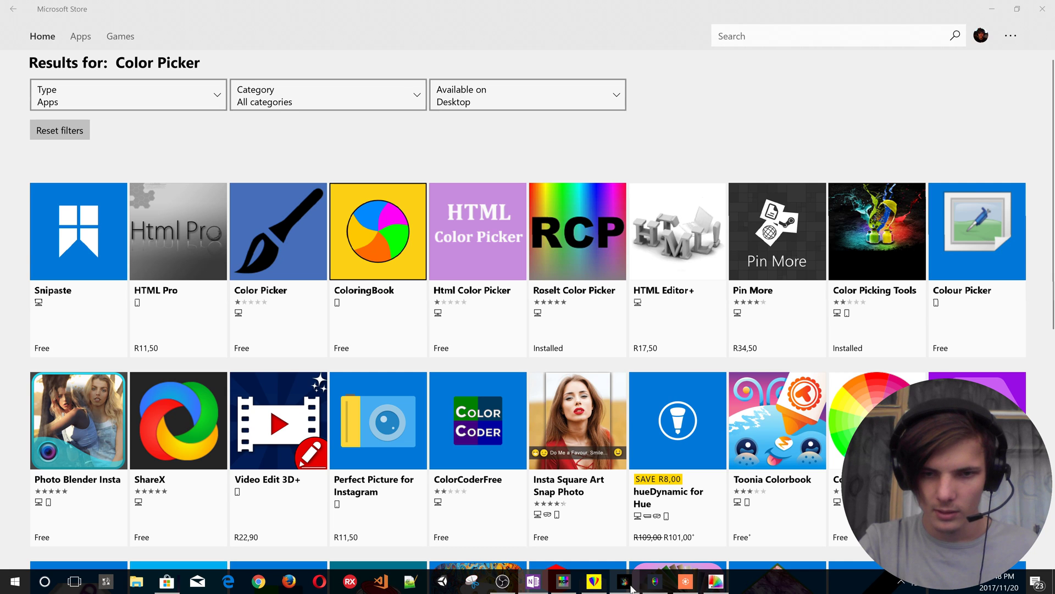
In Color Hash, darken the outer frame to gold and turn the inner banner red
click(660, 584)
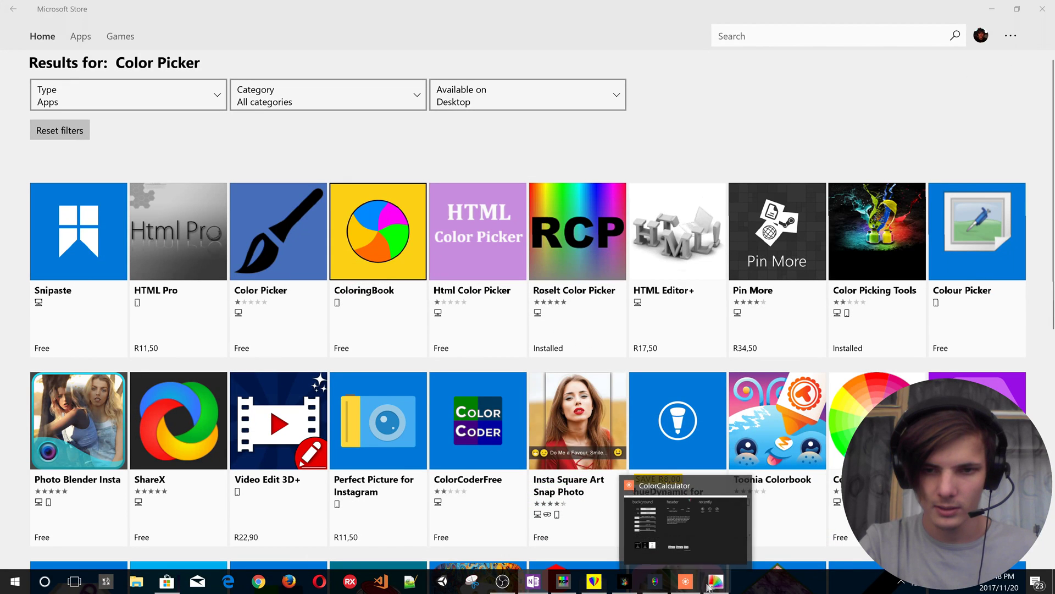
click(715, 582)
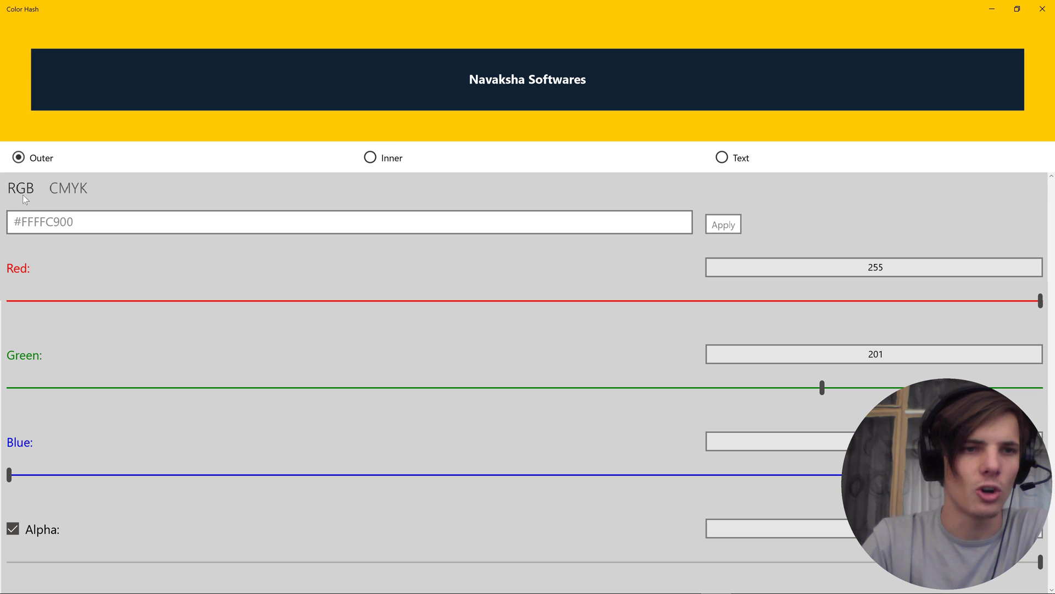
click(72, 189)
click(21, 188)
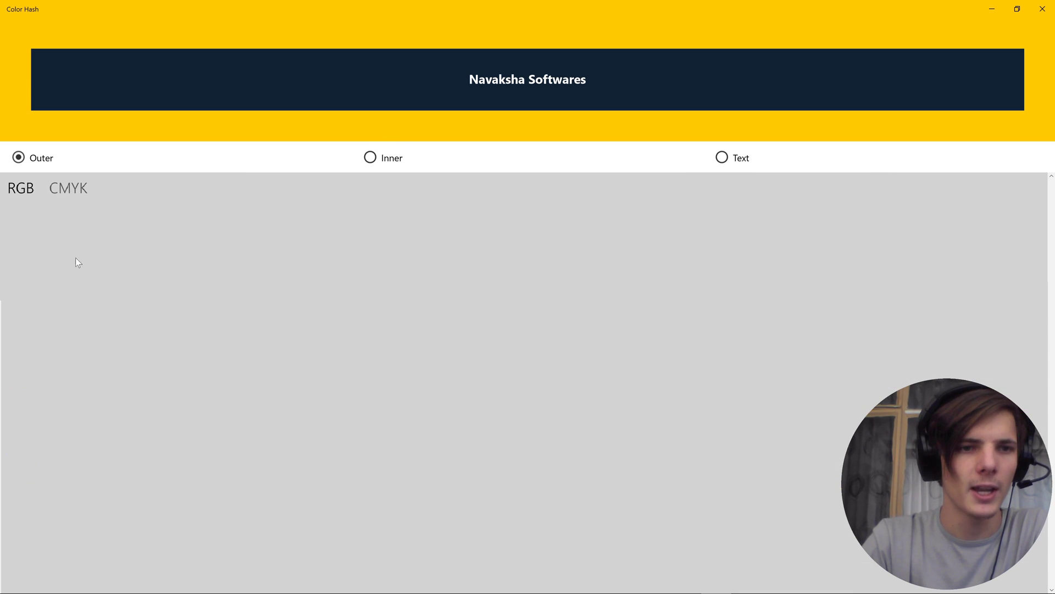
drag(61, 299, 819, 303)
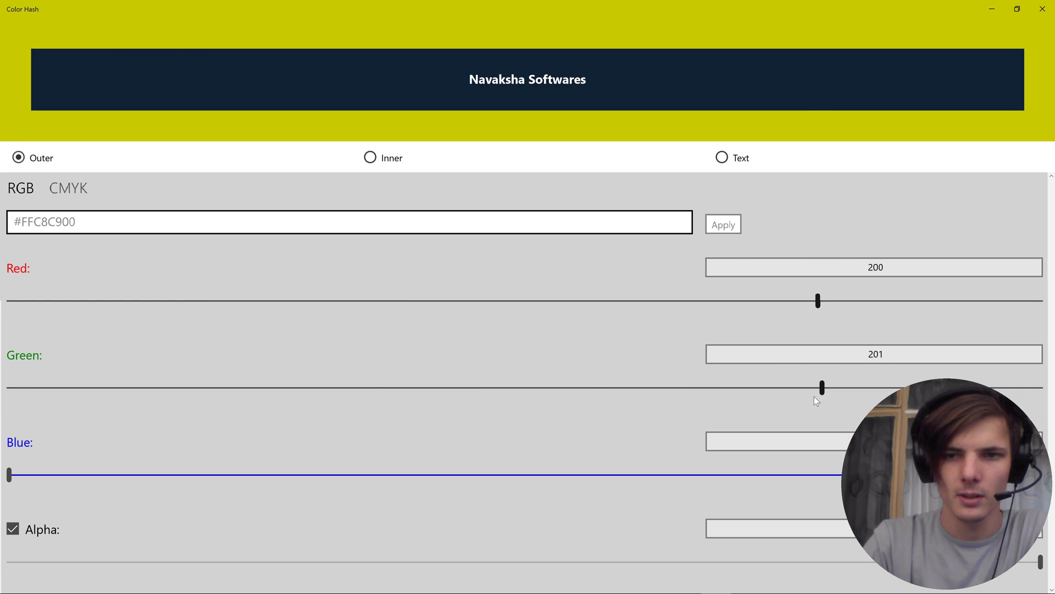
drag(815, 396, 632, 389)
click(371, 158)
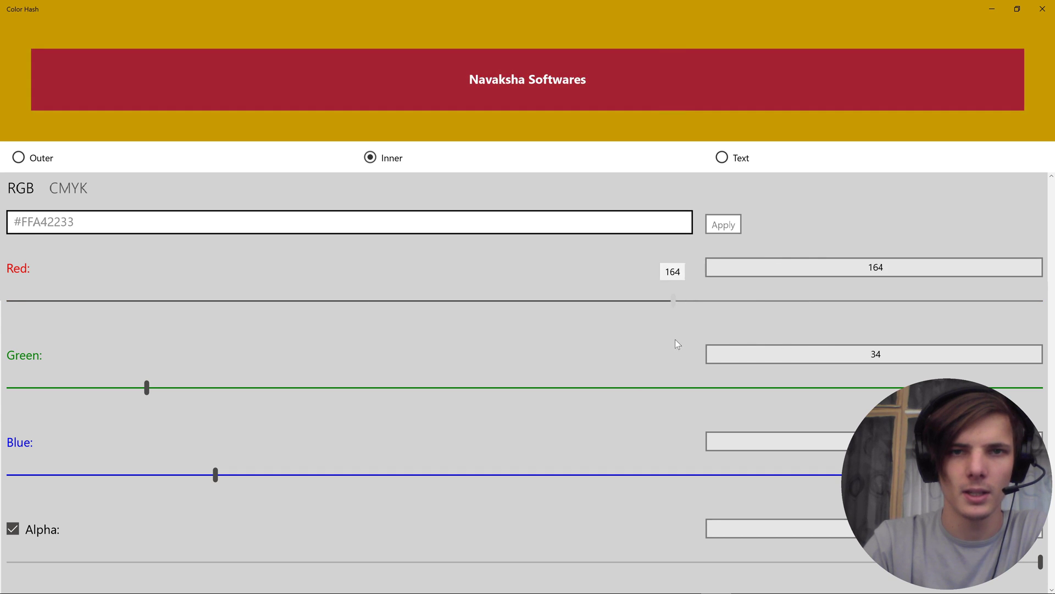
drag(78, 300, 871, 301)
Make the banner text a dark blue and partly transparent
click(731, 160)
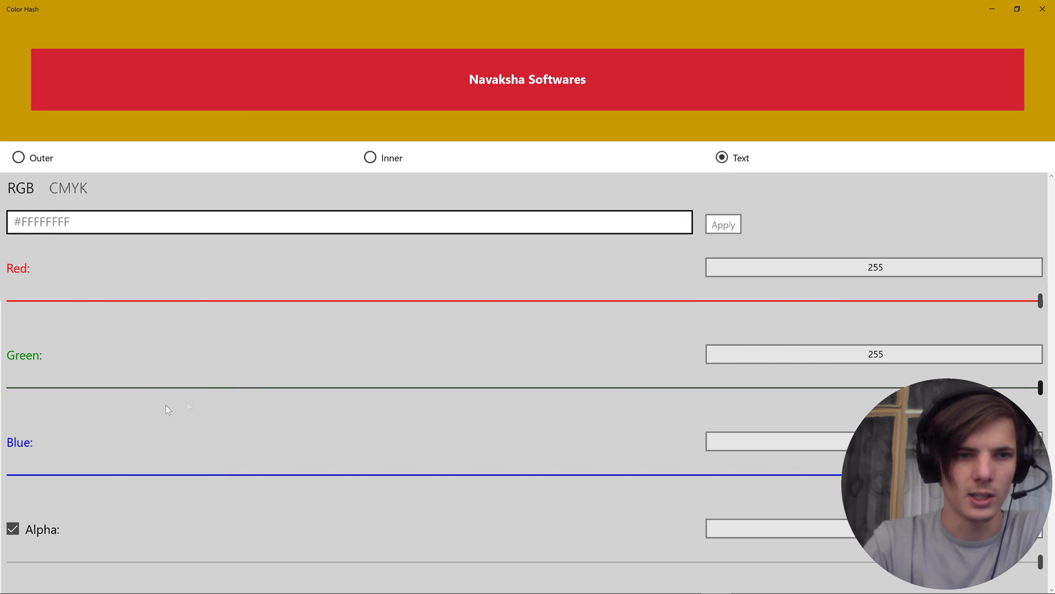
drag(102, 475, 1045, 431)
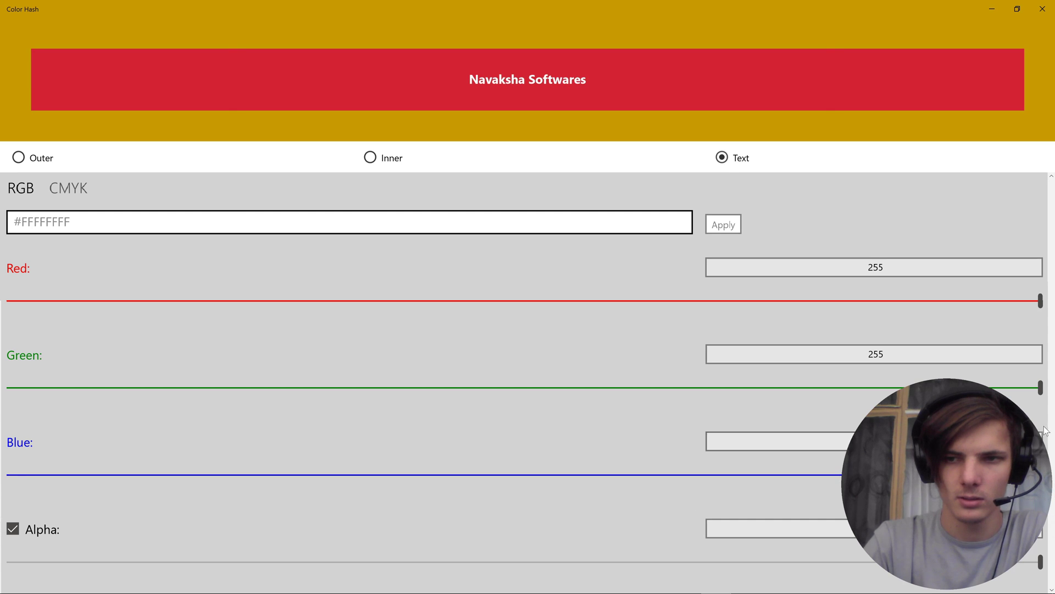
drag(1040, 387, 9, 387)
drag(441, 300, 9, 300)
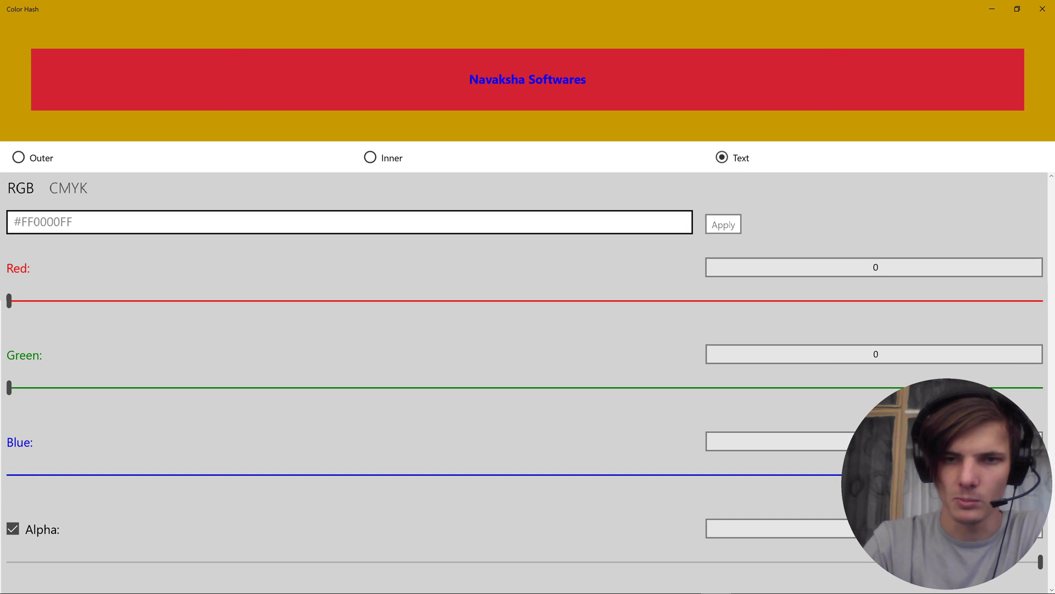
drag(529, 475, 304, 474)
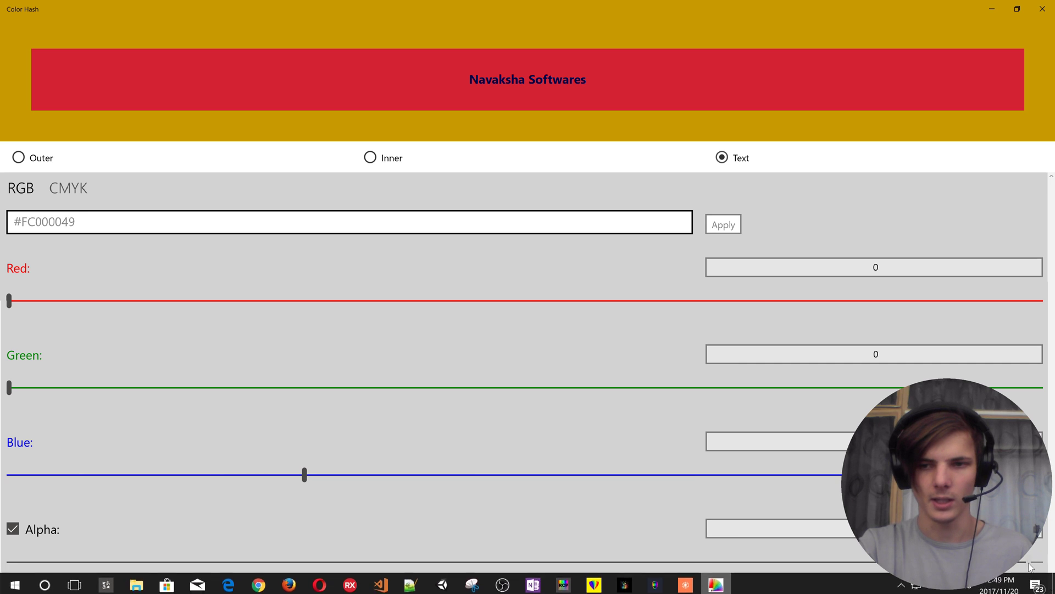
mouse_move(1041, 562)
mouse_down()
mouse_move(121, 564)
mouse_move(1041, 562)
mouse_up()
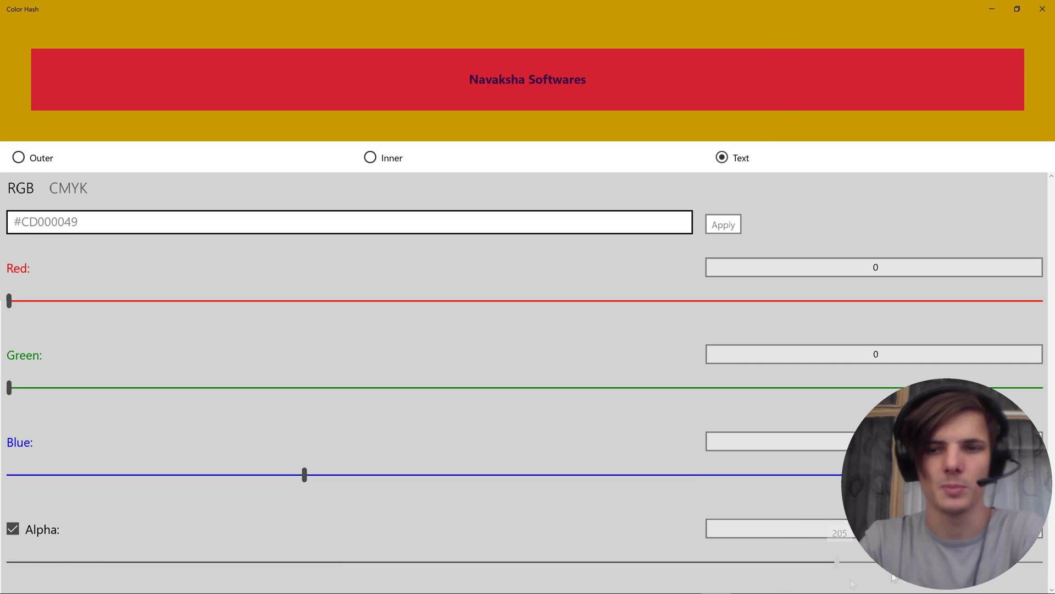
Adjust the text colour's CMYK cyan and magenta values, then close Color Hash
click(69, 193)
drag(112, 331, 339, 331)
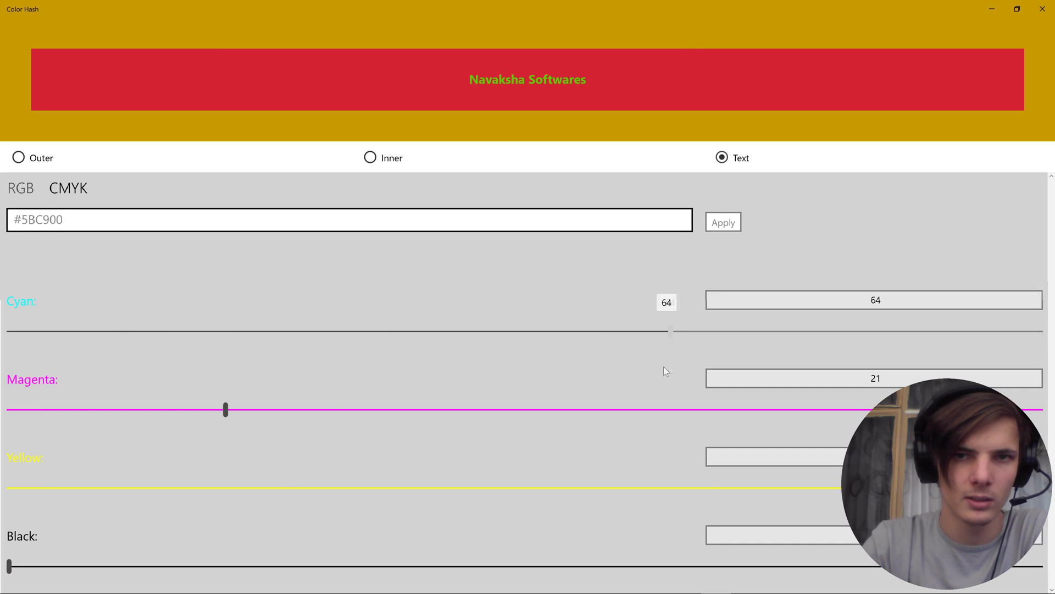
mouse_move(283, 410)
mouse_down()
mouse_move(221, 416)
mouse_move(971, 410)
mouse_up()
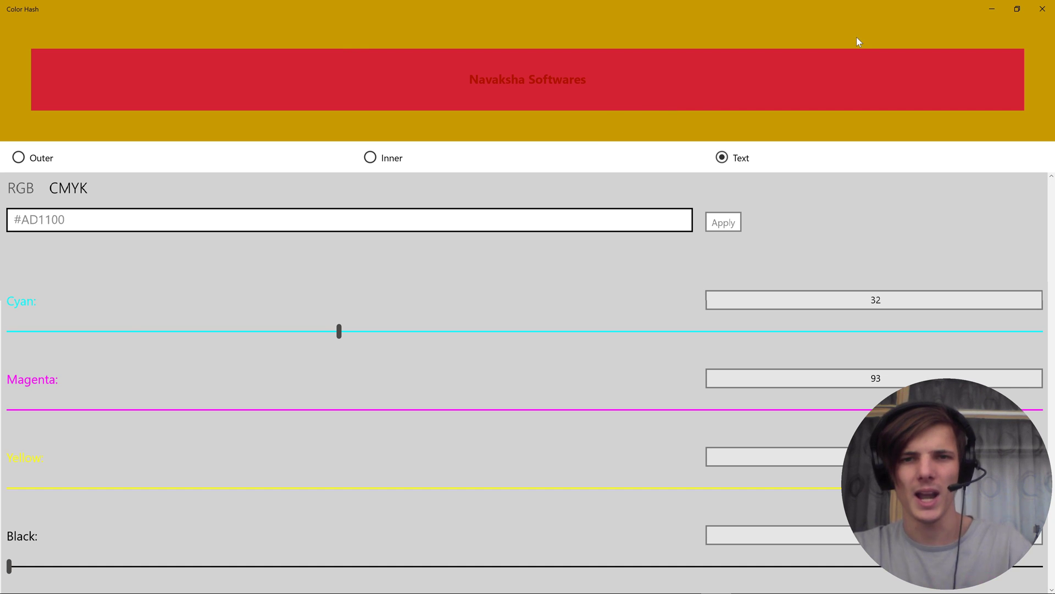
click(1045, 9)
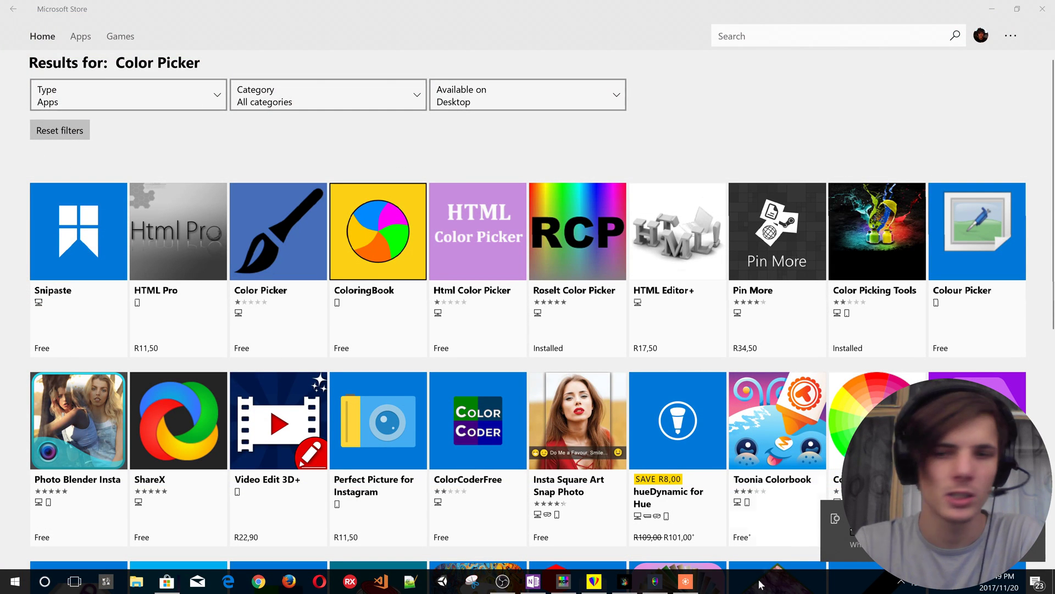
In ColorCalculator, make the background blue-grey and the sample text colour teal
click(685, 581)
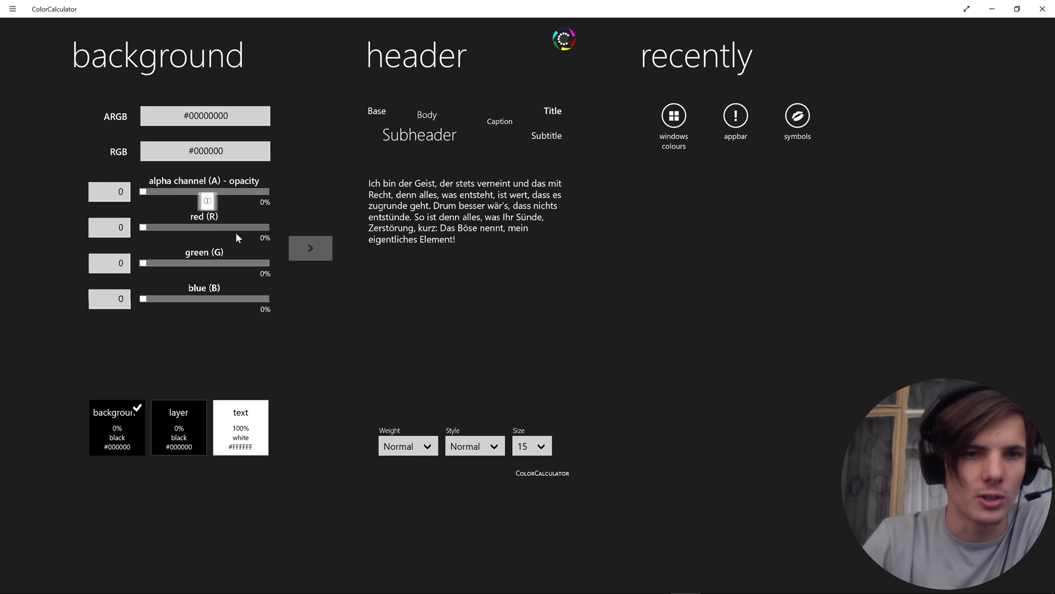
drag(145, 230, 208, 229)
mouse_move(144, 262)
mouse_down()
mouse_move(223, 305)
mouse_move(234, 300)
mouse_up()
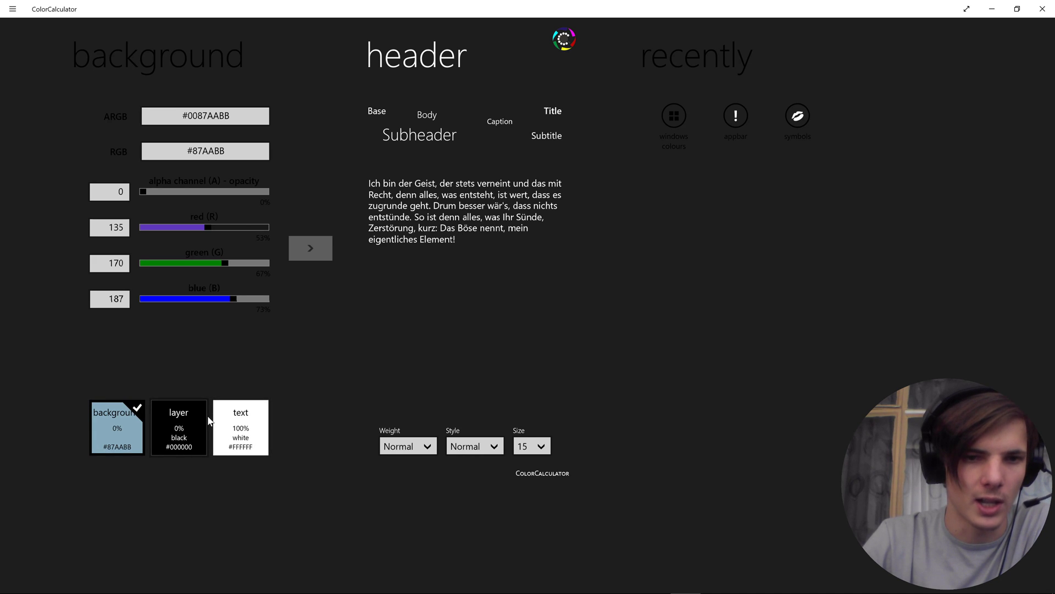
click(247, 422)
drag(198, 230, 167, 229)
drag(233, 264, 235, 264)
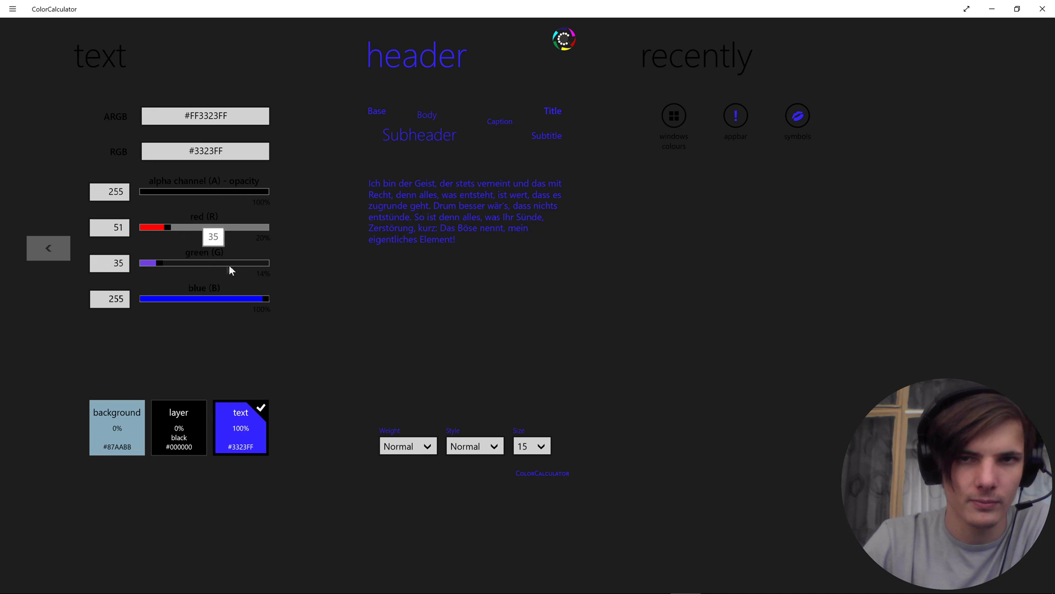
double_click(198, 151)
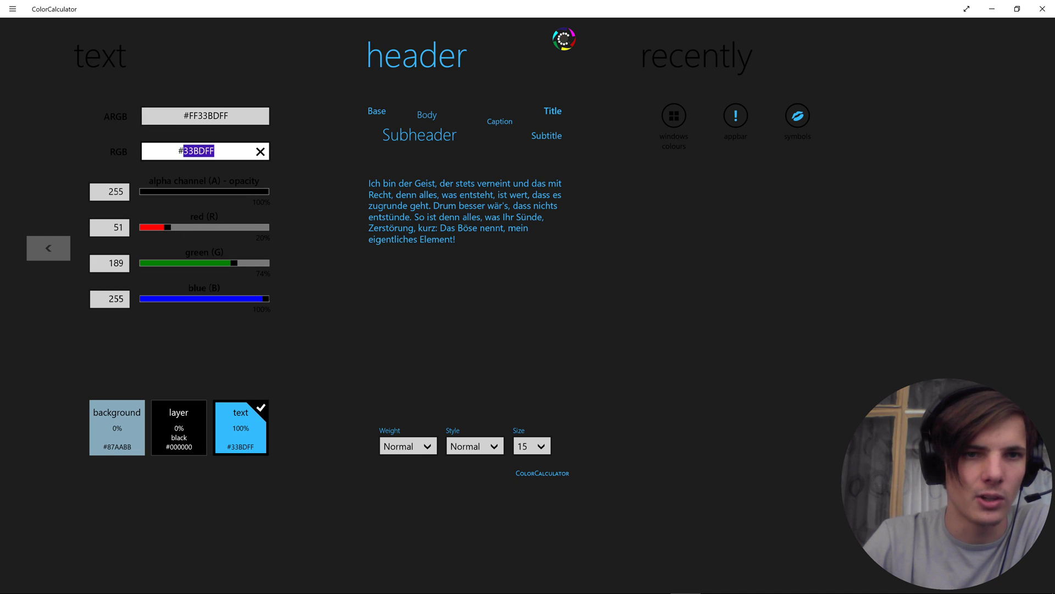
double_click(198, 116)
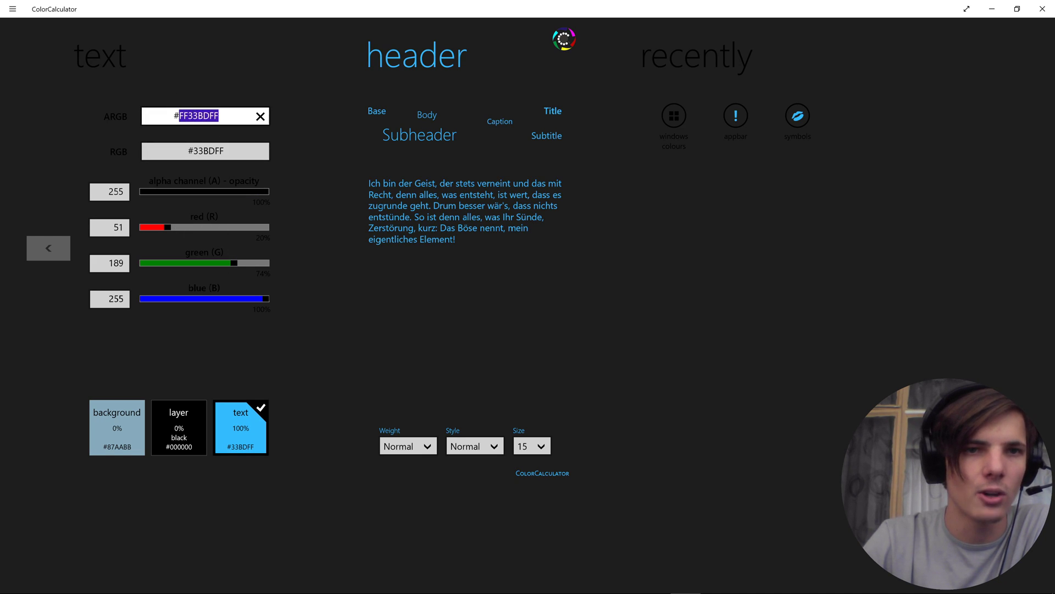
drag(256, 297, 241, 298)
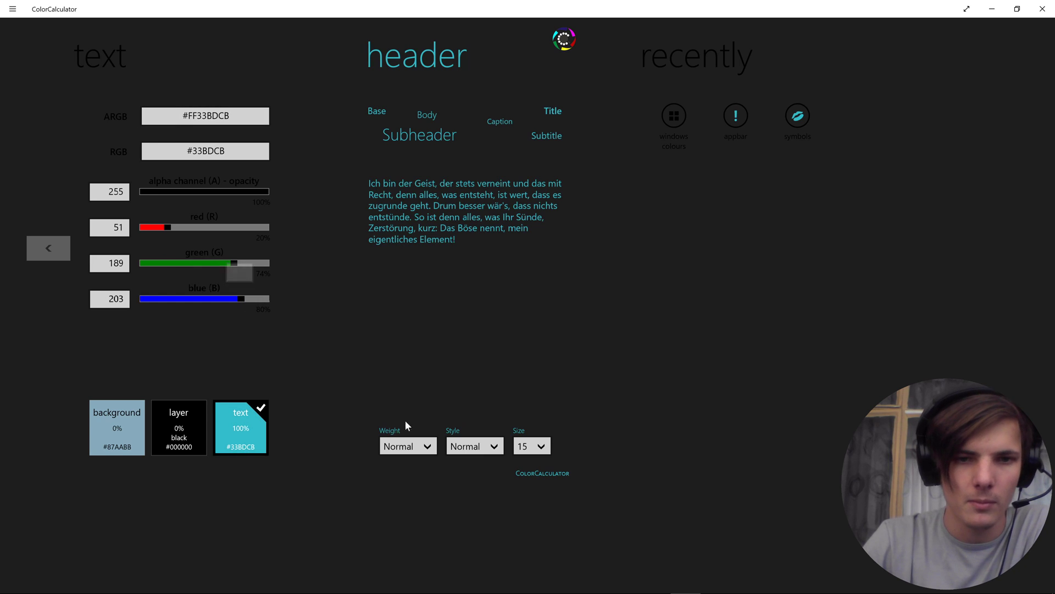
Style the sample text as ExtraBold, Oblique, size 19
click(429, 446)
click(412, 522)
click(484, 446)
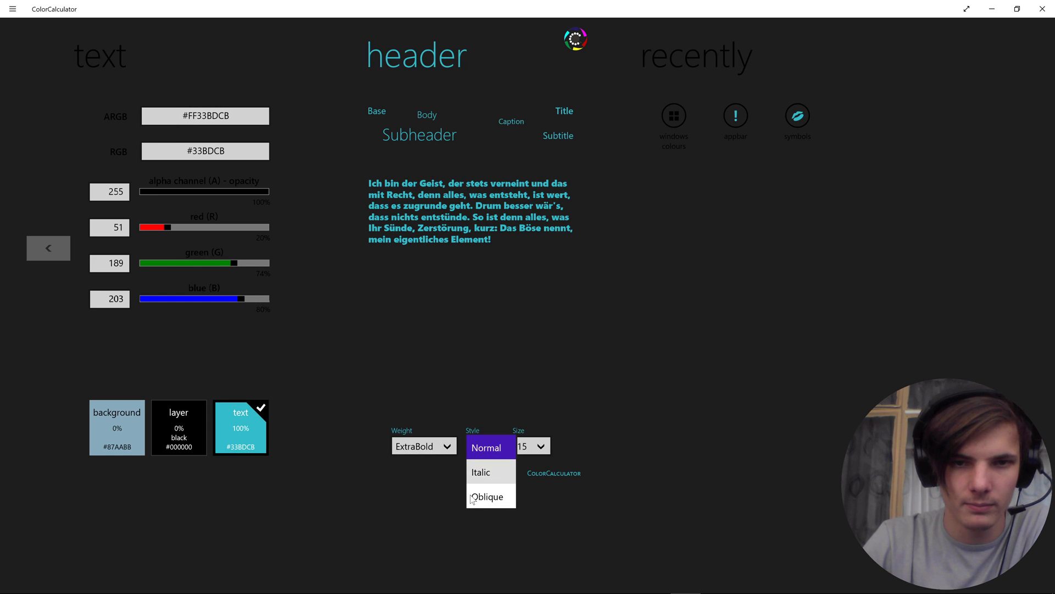
click(486, 495)
click(549, 446)
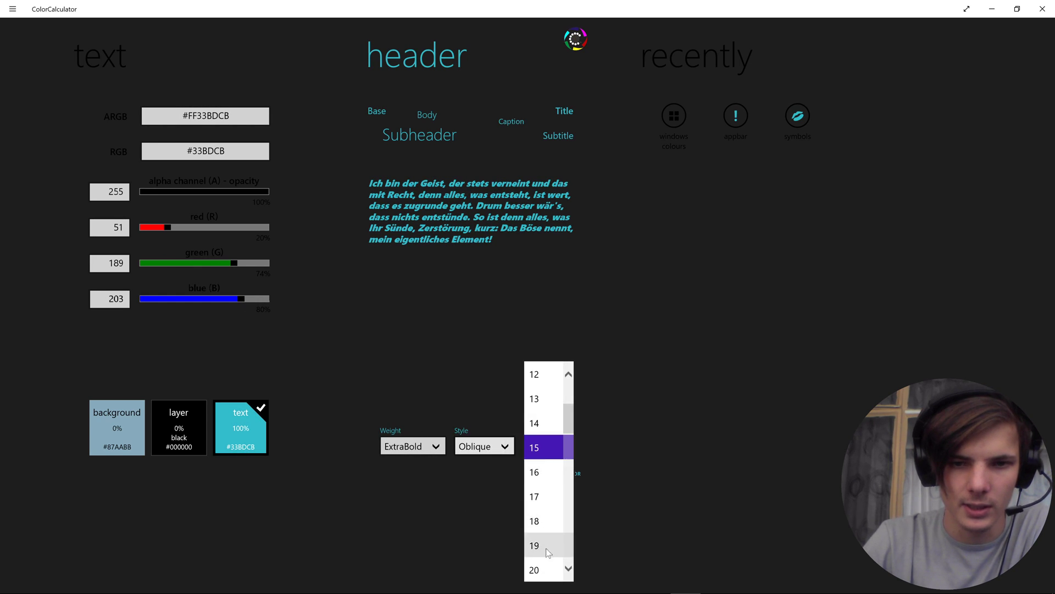
click(540, 546)
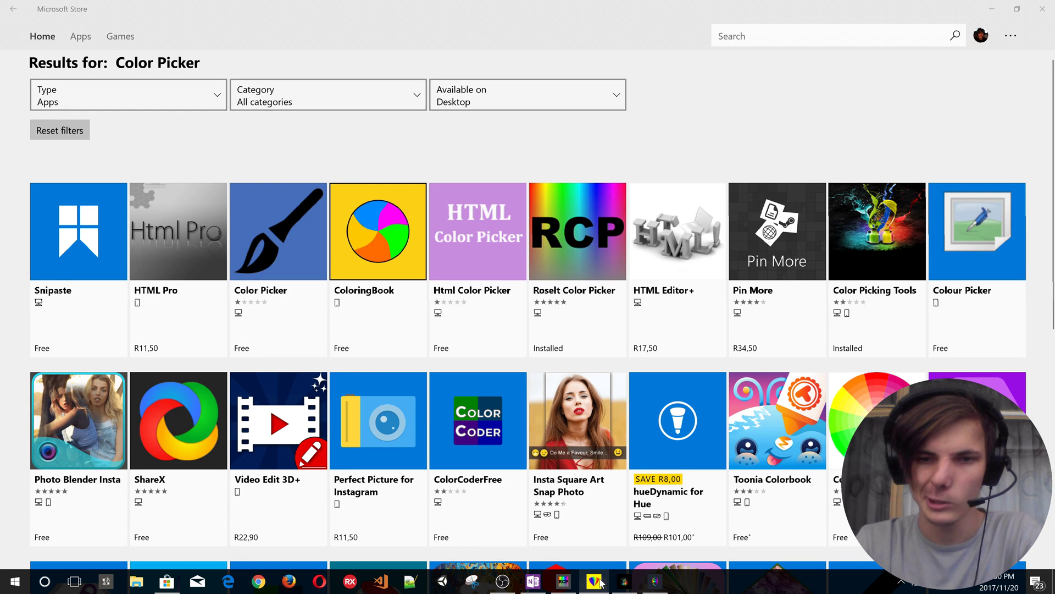
In Alpha Color Mixer, mix a red-green foreground and brown background, then select their ARGB codes
click(657, 582)
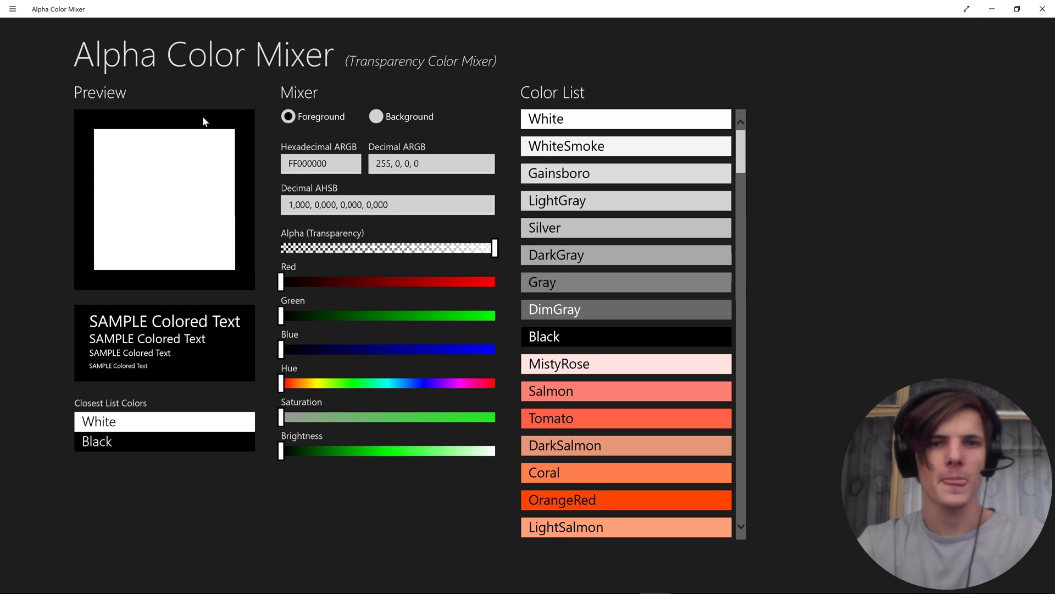
drag(283, 281, 439, 290)
mouse_move(283, 315)
mouse_down()
mouse_move(405, 316)
mouse_move(434, 350)
mouse_up()
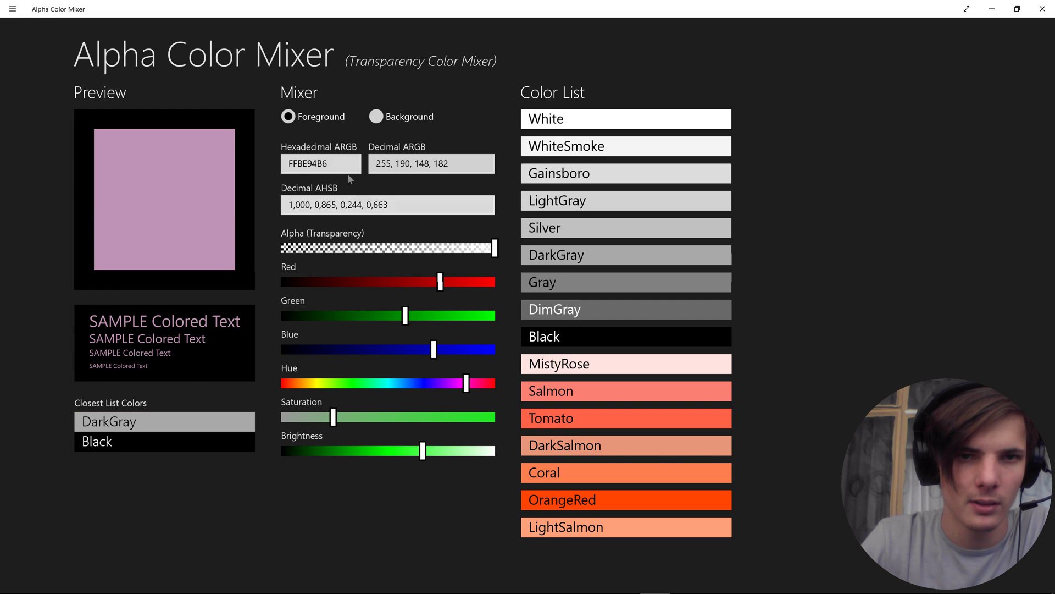
click(390, 116)
drag(283, 281, 405, 281)
mouse_move(283, 315)
mouse_down()
mouse_move(441, 316)
mouse_move(319, 318)
mouse_up()
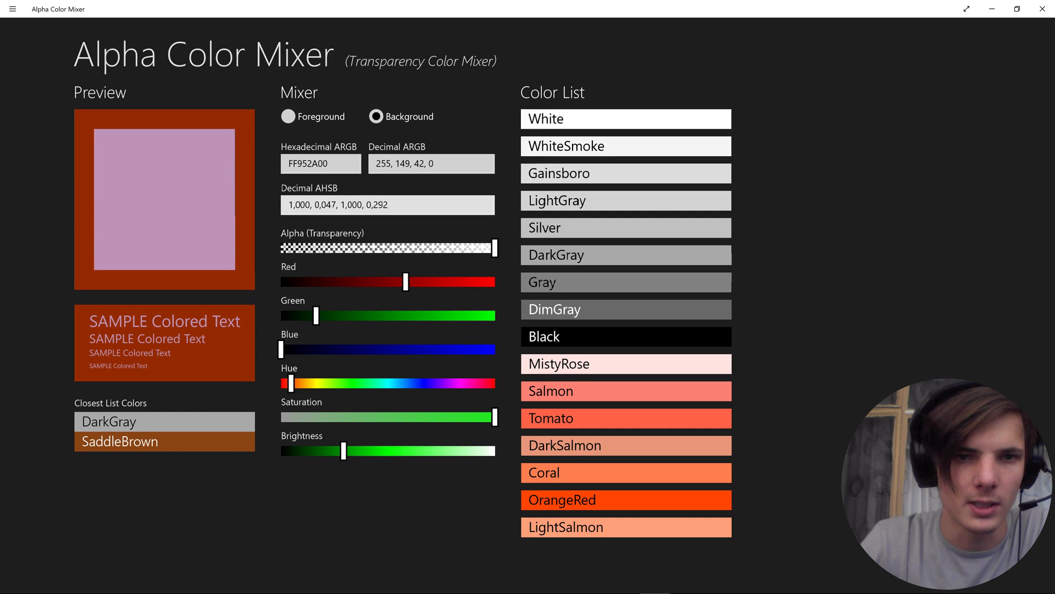
mouse_move(321, 205)
mouse_down()
mouse_move(391, 204)
mouse_move(371, 182)
mouse_move(435, 164)
mouse_up()
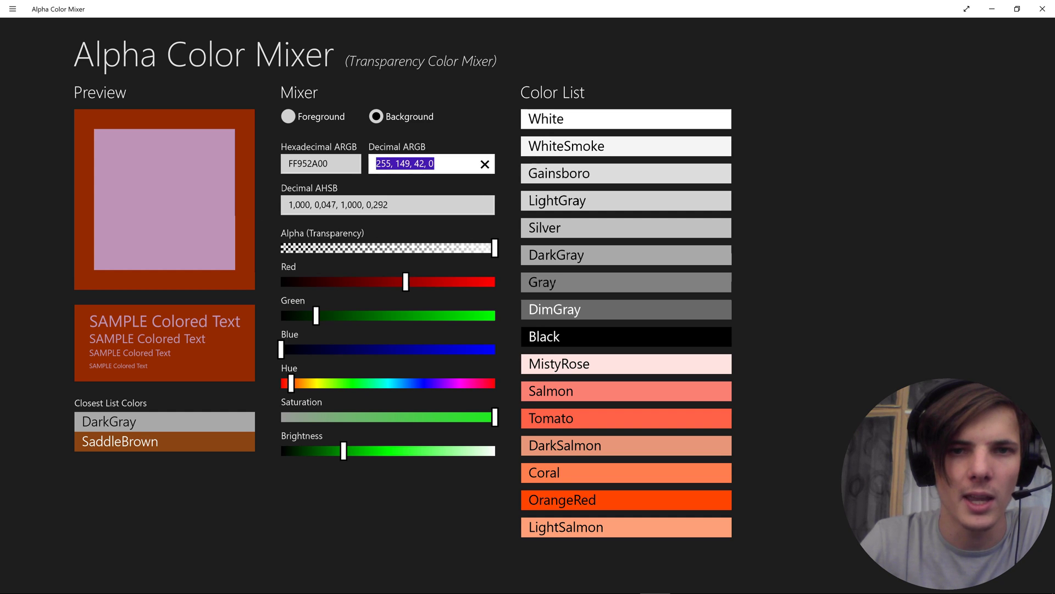
click(346, 168)
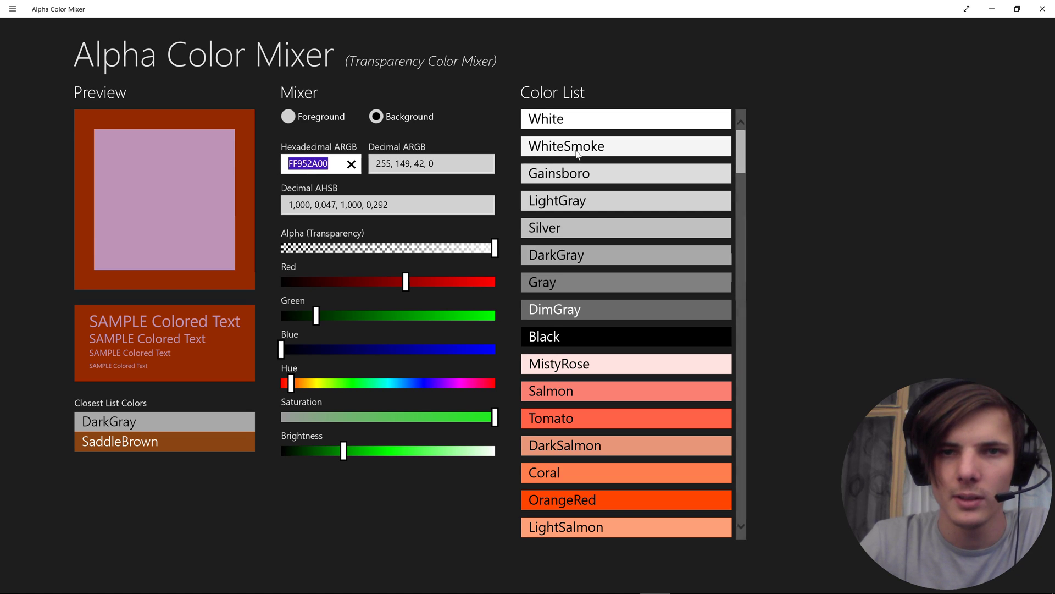
scroll(605, 157, down, 5)
Apply NavajoWhite, shift its hue and lower saturation to a pale grey, then close the mixer
click(610, 257)
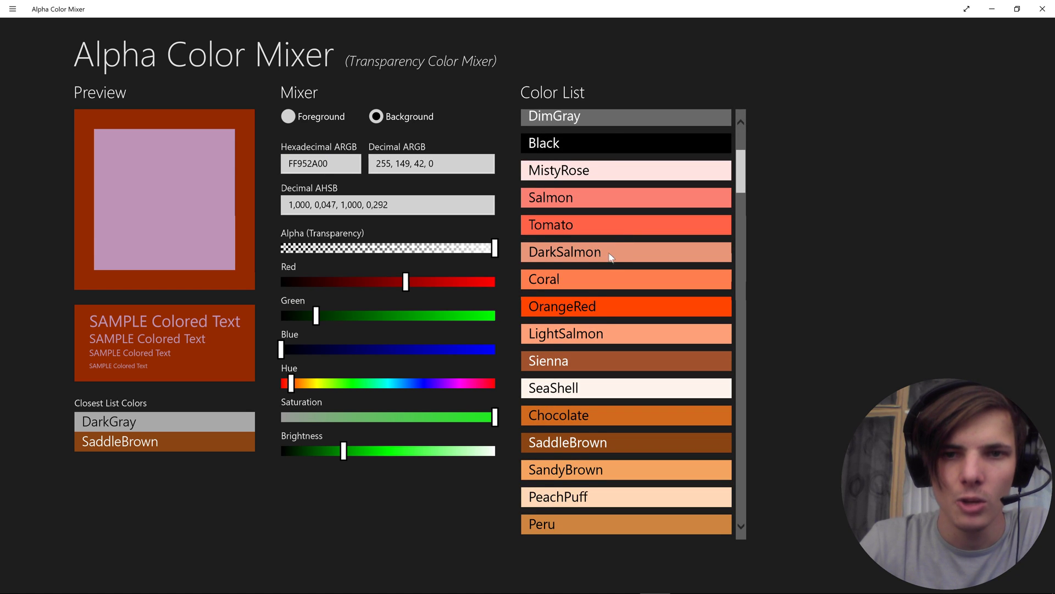
scroll(588, 339, down, 5)
scroll(588, 338, down, 5)
click(577, 333)
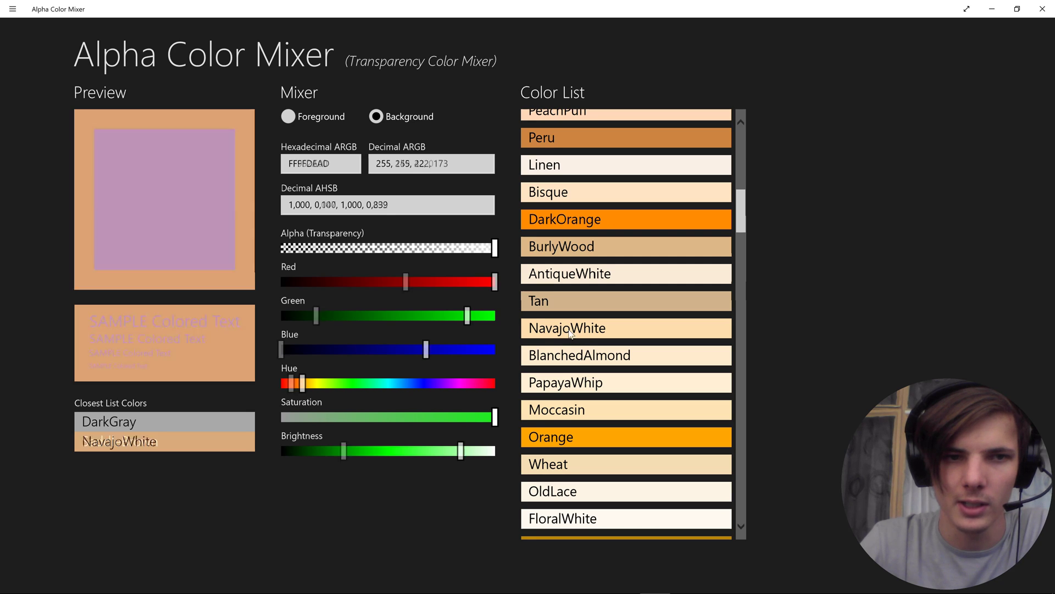
scroll(582, 381, down, 10)
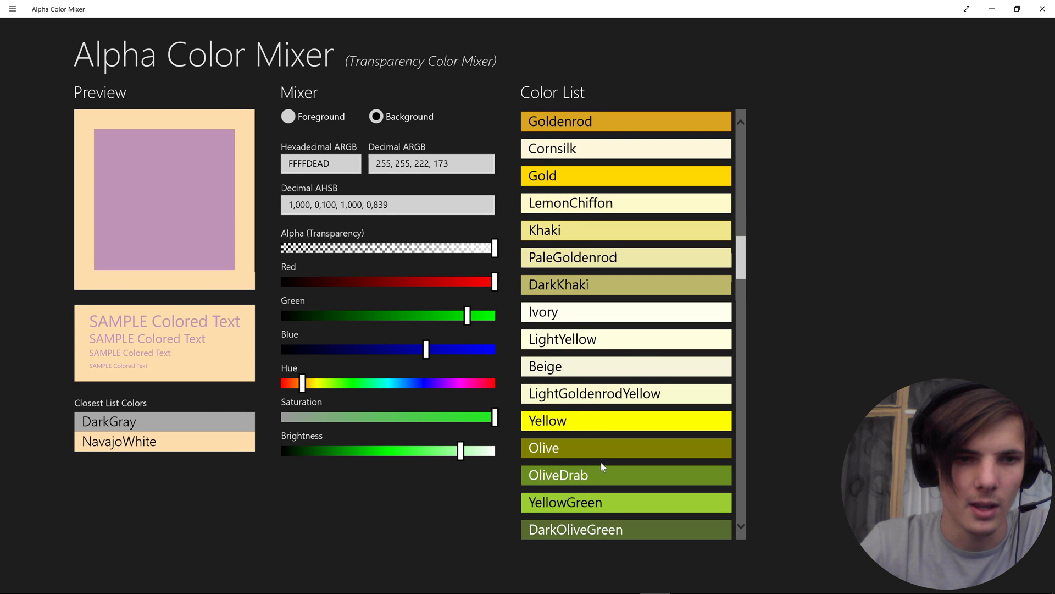
scroll(602, 468, down, 8)
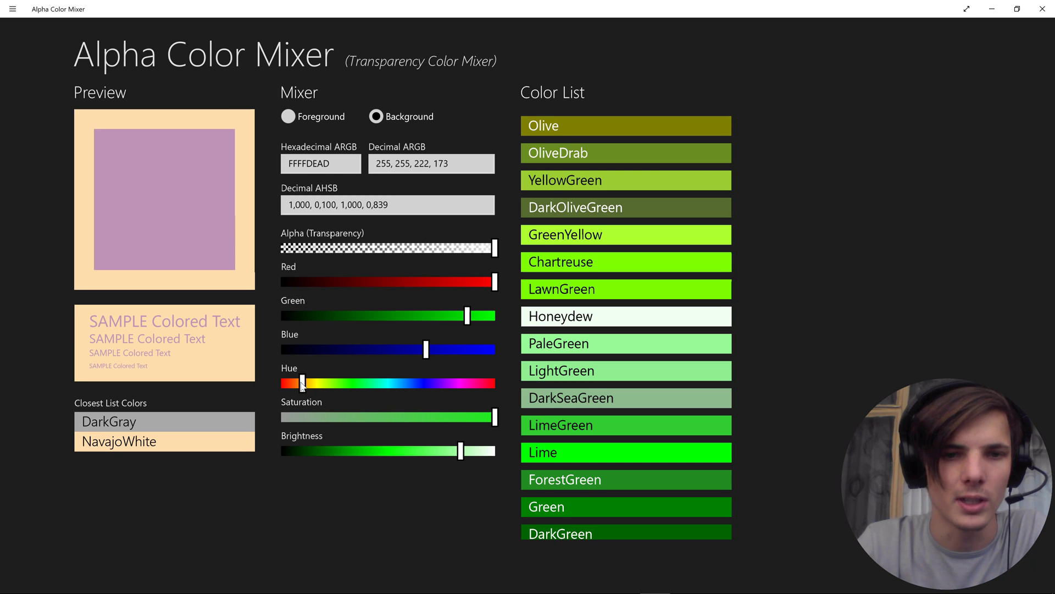
drag(302, 382, 411, 396)
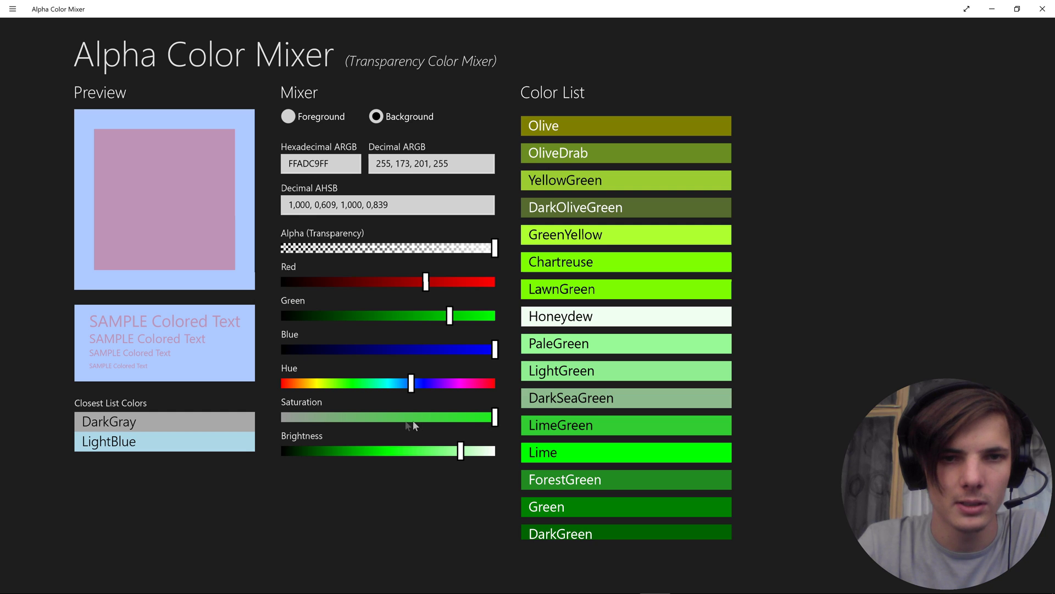
drag(345, 420, 311, 417)
drag(494, 248, 495, 248)
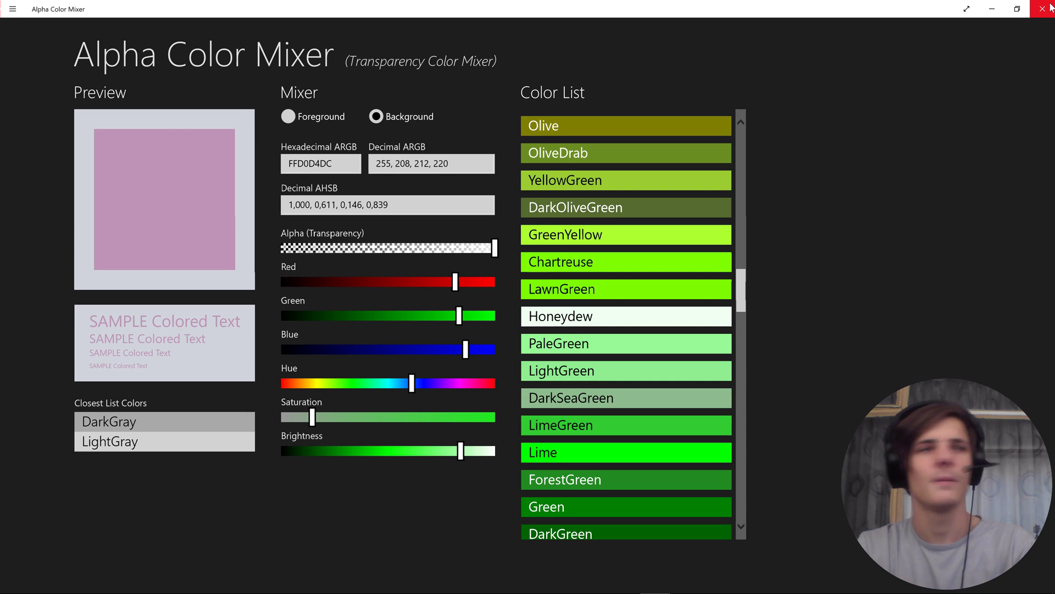
click(1050, 7)
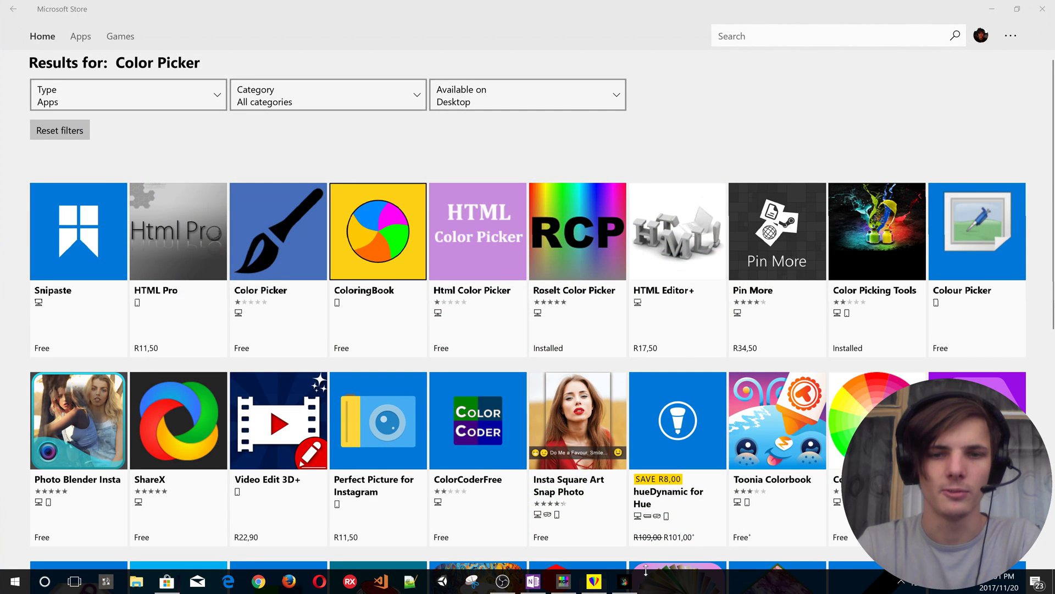
Pick salmon red #FFFF7168 from the Color Picker wheel, then go back to the tools home page
click(627, 583)
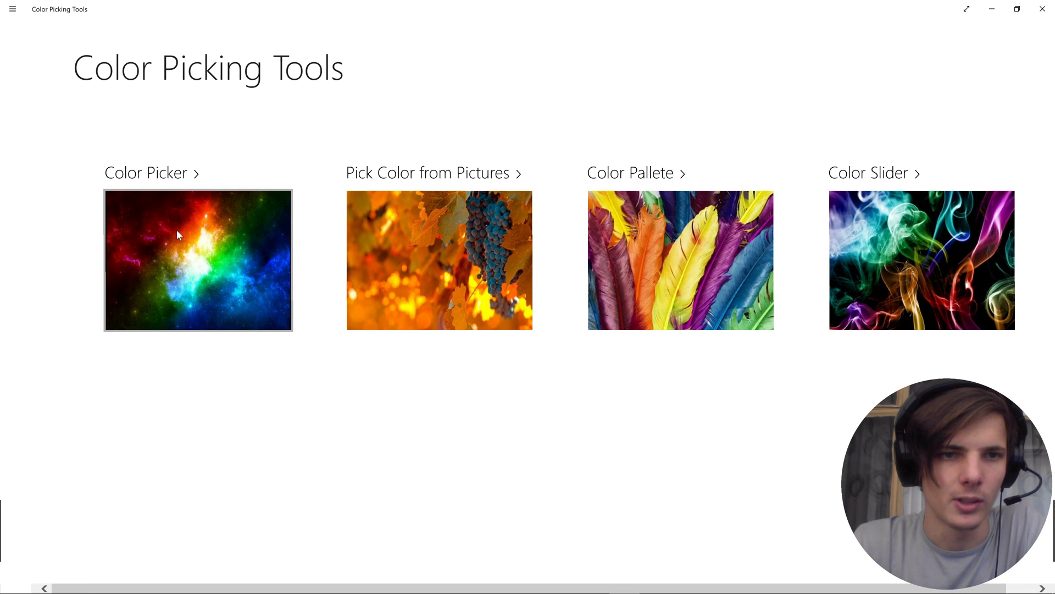
click(177, 230)
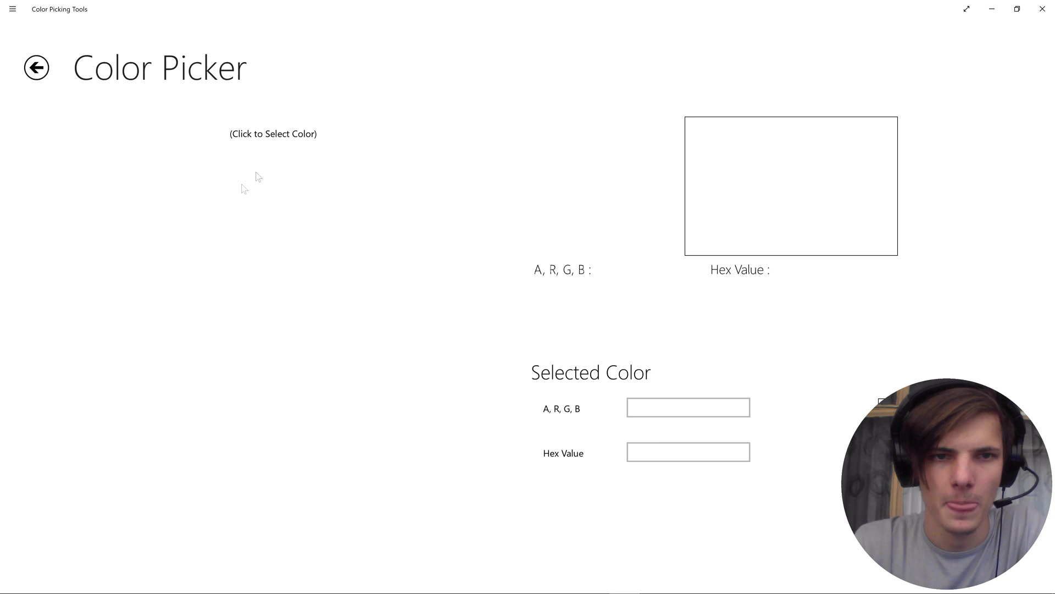
click(342, 314)
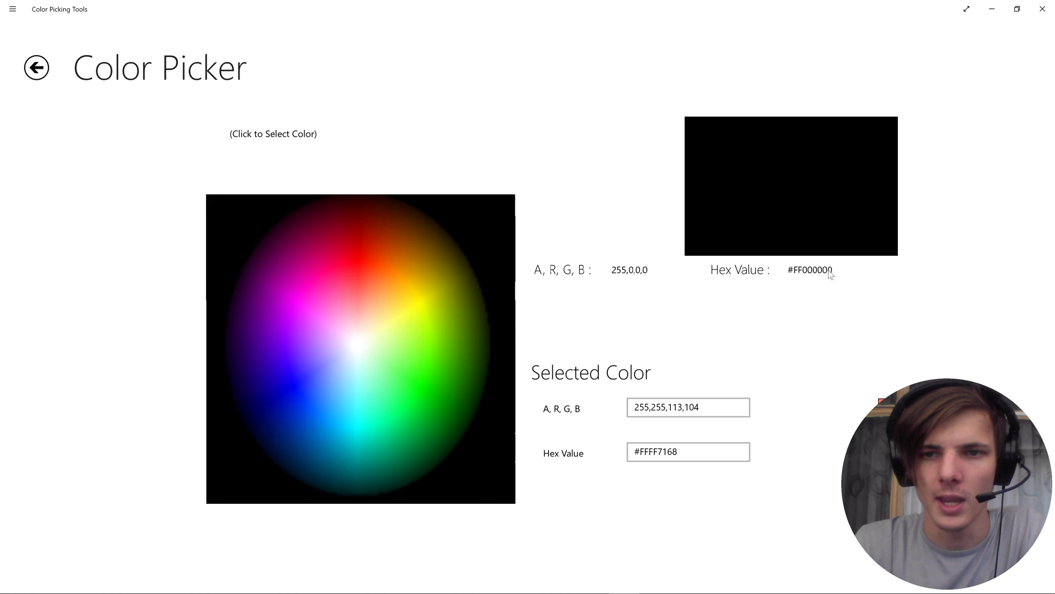
key(Tab)
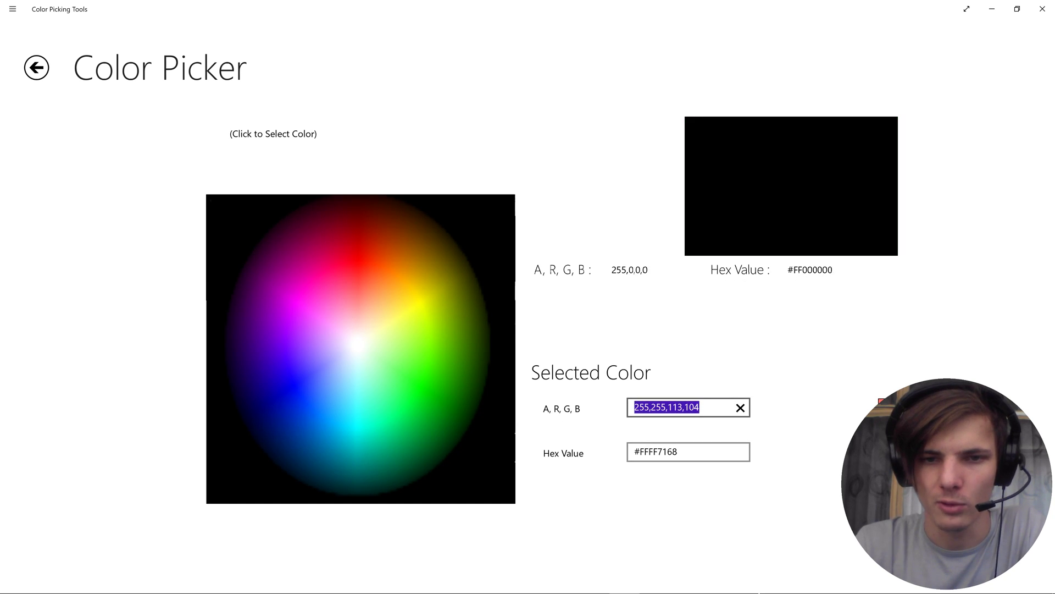
key(Tab)
click(41, 77)
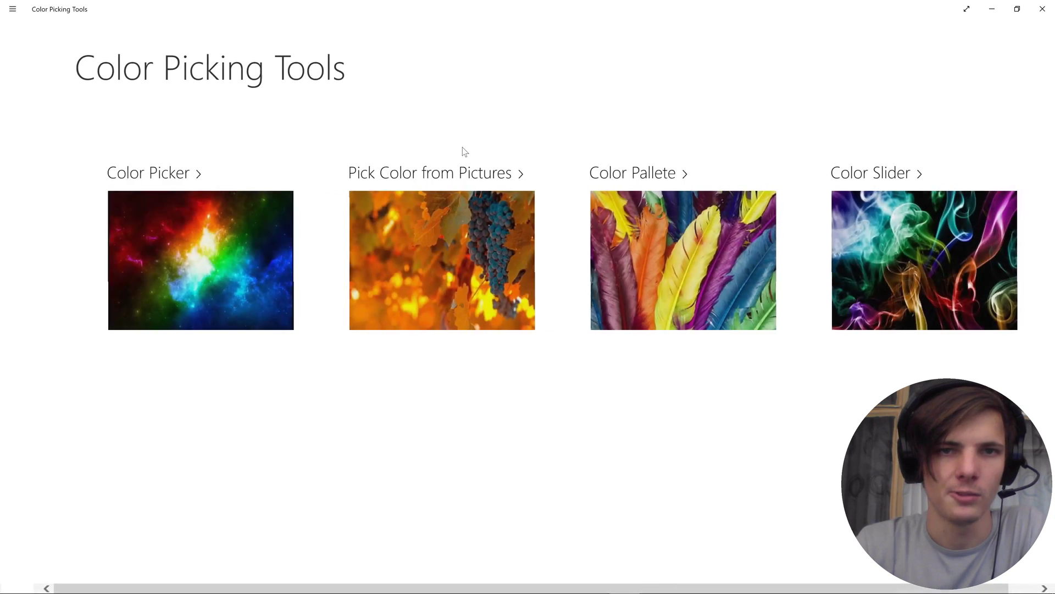
Load matrix_code_by_phi_au.jpg in Pick Color from Pictures and capture its light blue #FF32B9D9
click(436, 238)
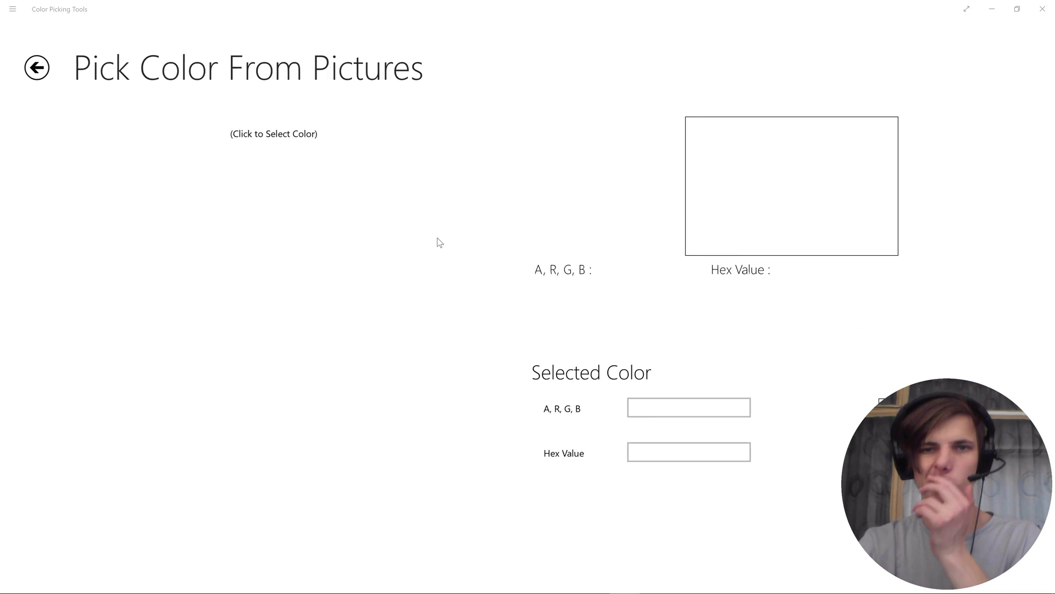
click(178, 195)
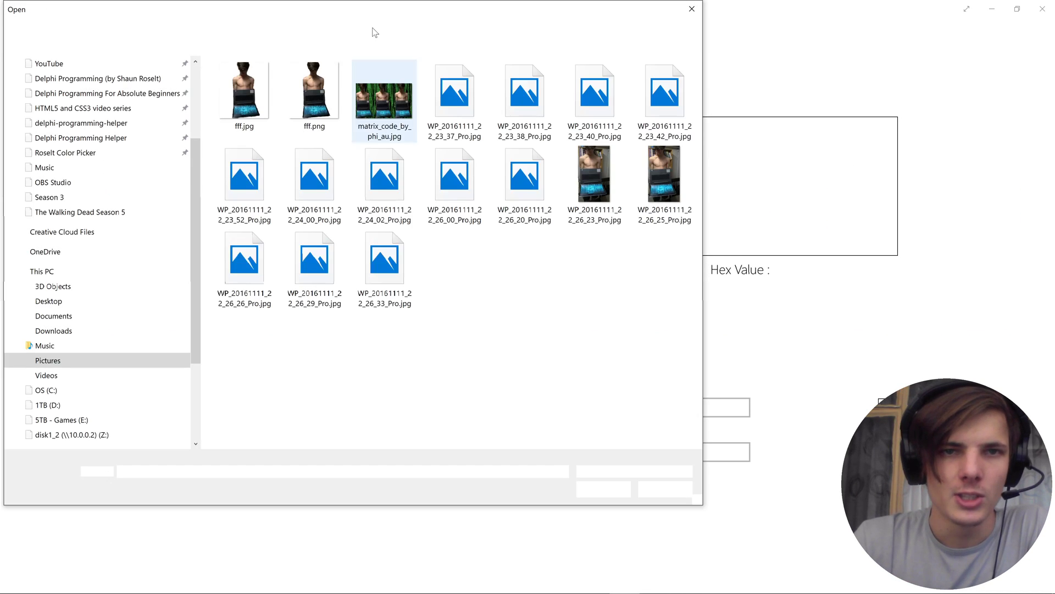
double_click(396, 104)
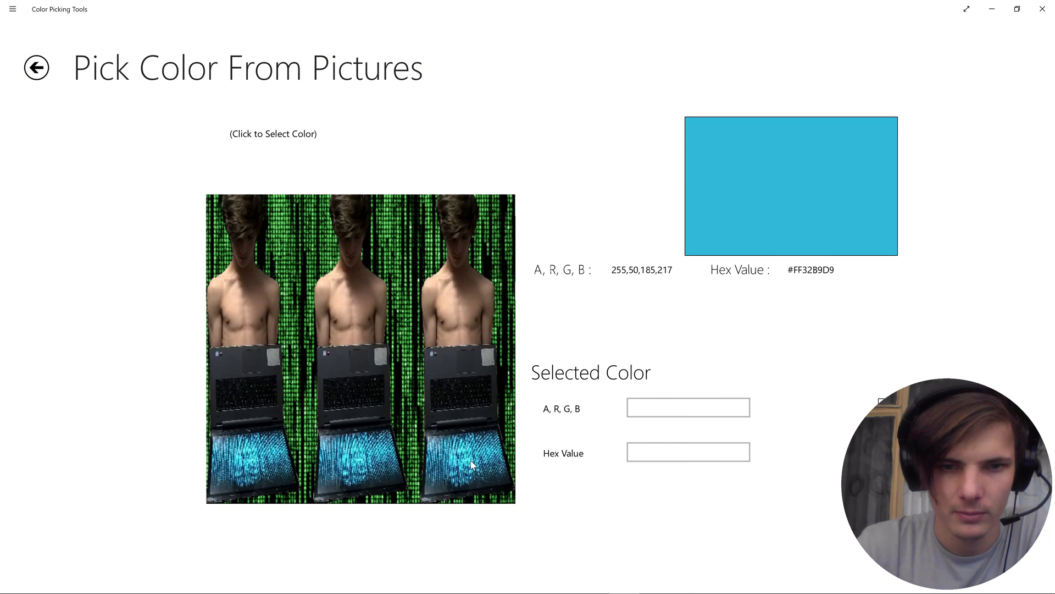
click(459, 452)
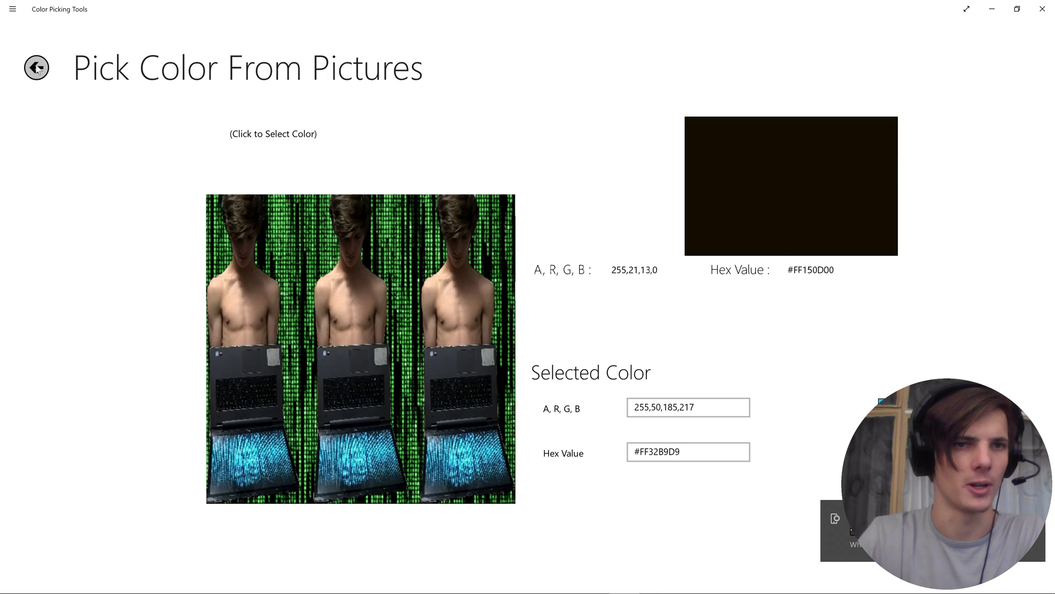
click(36, 68)
Choose Orange from the Color Pallete's named colours, then return home
click(675, 253)
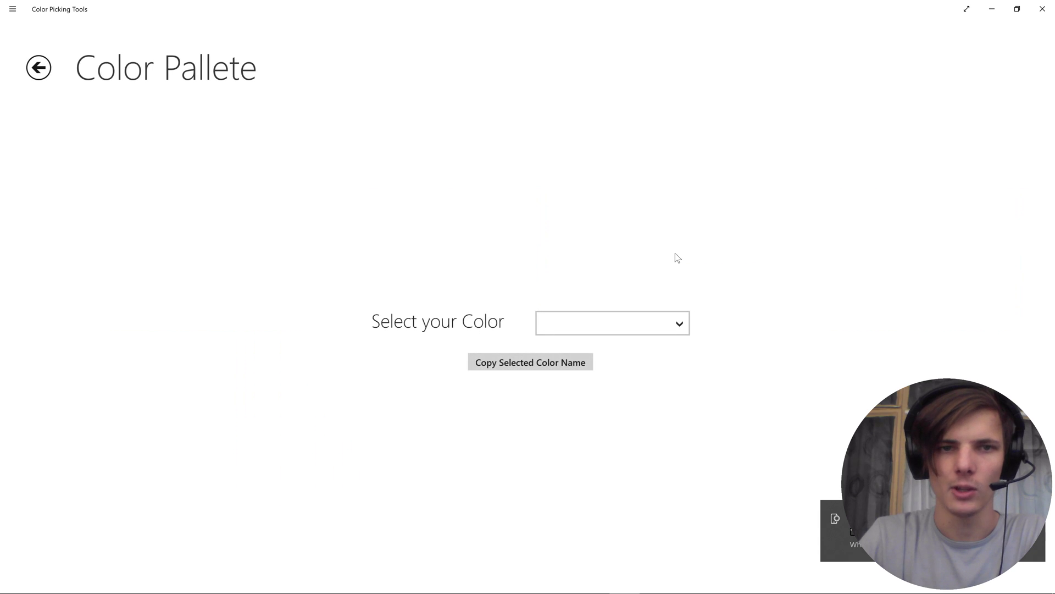
click(639, 320)
scroll(615, 314, down, 3)
scroll(611, 319, down, 4)
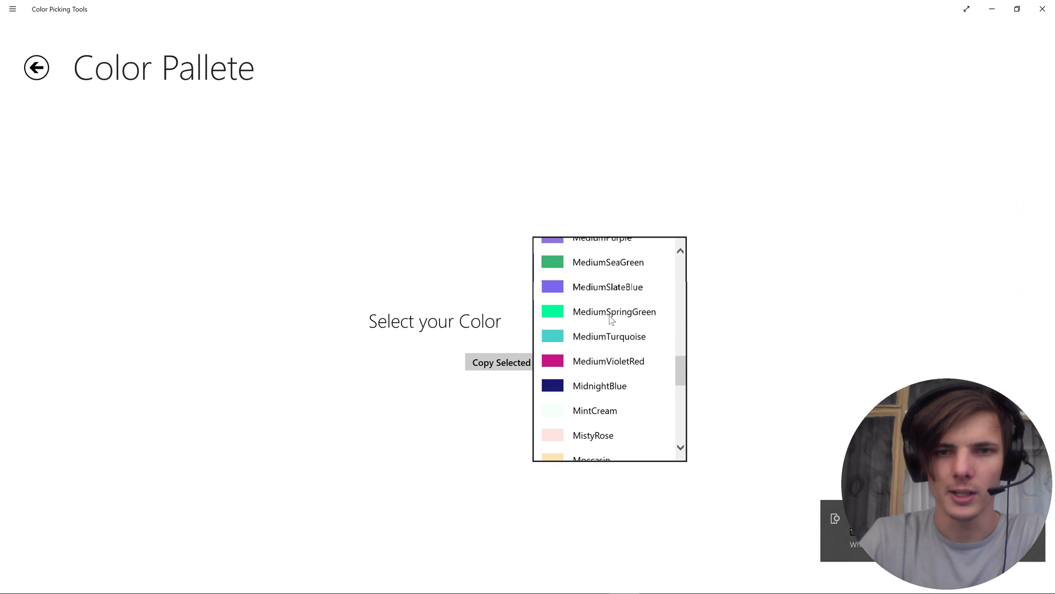
scroll(611, 321, down, 3)
click(606, 316)
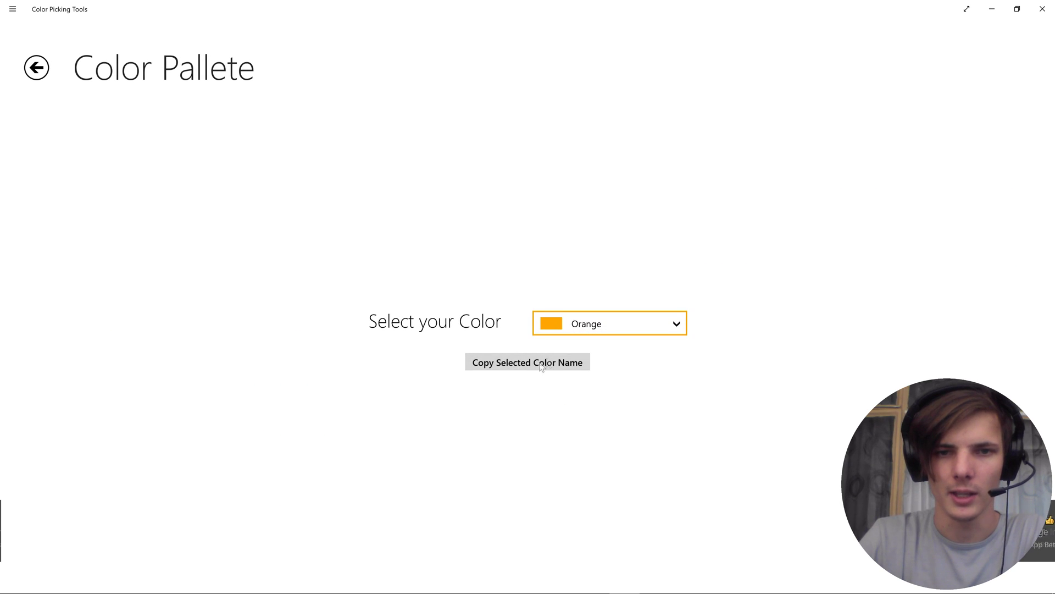
click(36, 69)
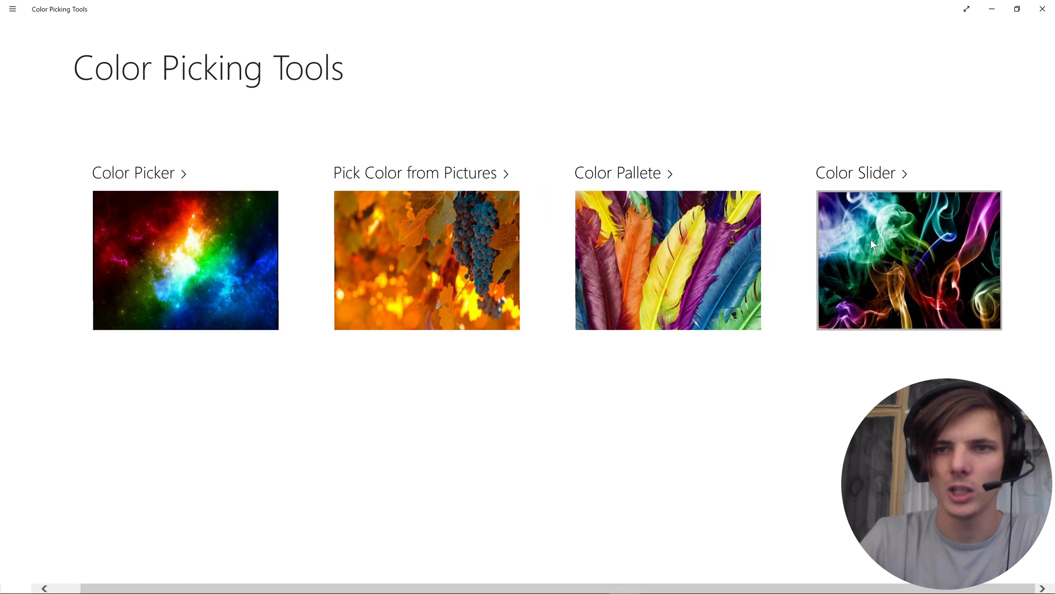
Mix hot pink #FFFF4E90 on the Color Slider's RGB sliders, then return home
click(871, 239)
drag(196, 264, 304, 266)
mouse_move(222, 303)
mouse_down()
mouse_move(314, 313)
mouse_move(323, 304)
mouse_up()
drag(193, 340, 262, 341)
mouse_move(153, 377)
mouse_down()
mouse_move(324, 385)
mouse_move(346, 297)
mouse_move(208, 303)
mouse_up()
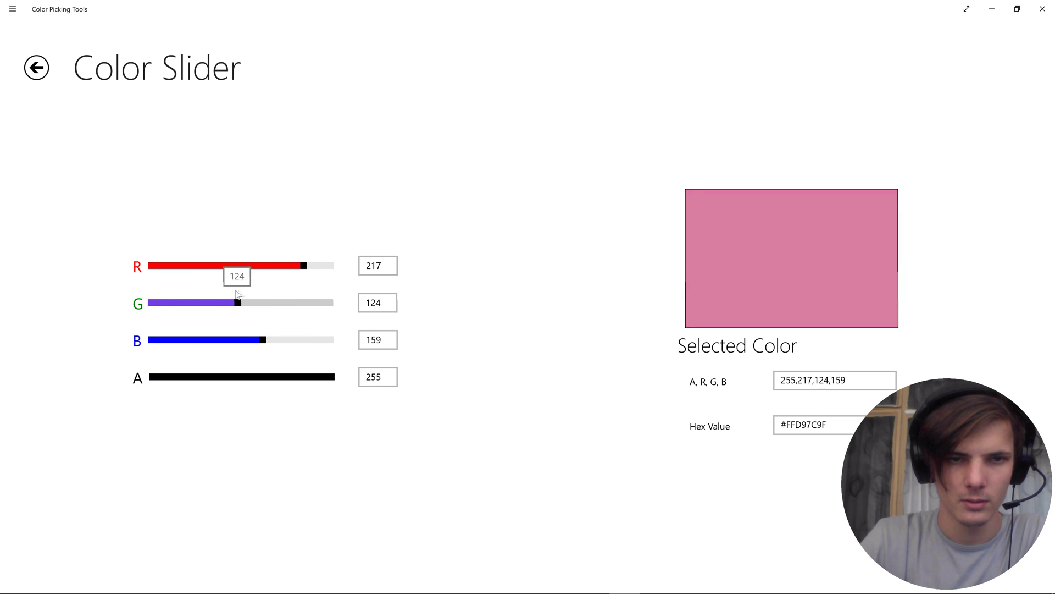
drag(214, 265, 323, 307)
drag(264, 340, 278, 340)
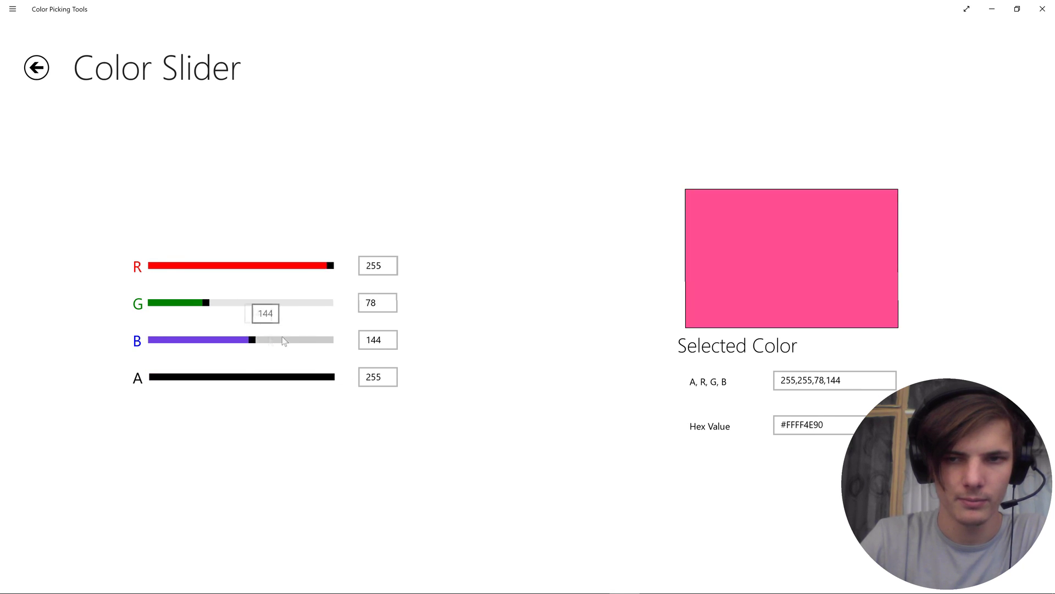
click(38, 71)
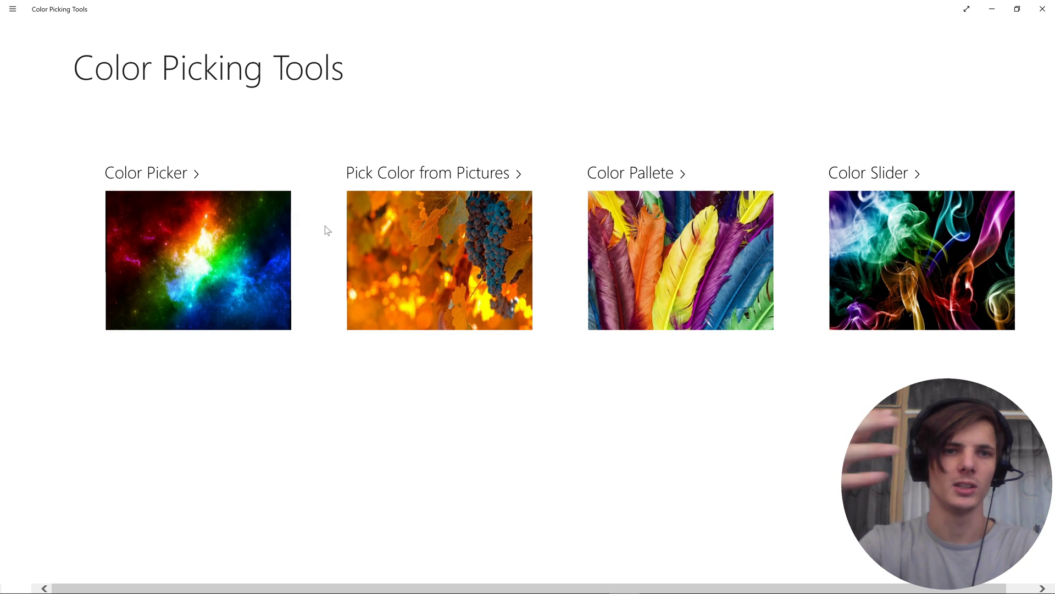
scroll(478, 293, right, 1)
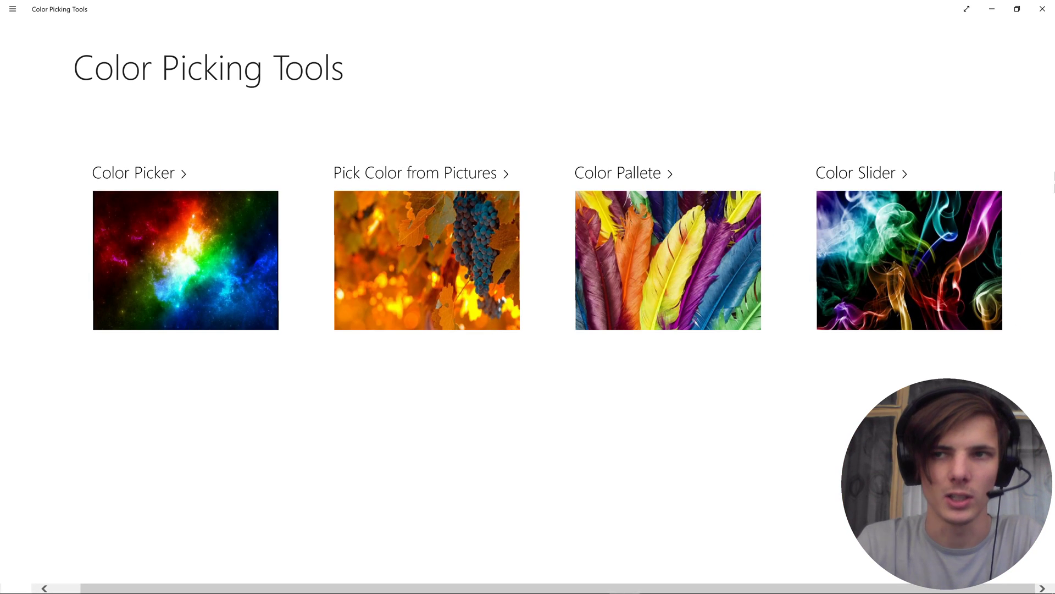
Switch to a maximised UI Color and save the blue 4035DB to the palette
click(1041, 9)
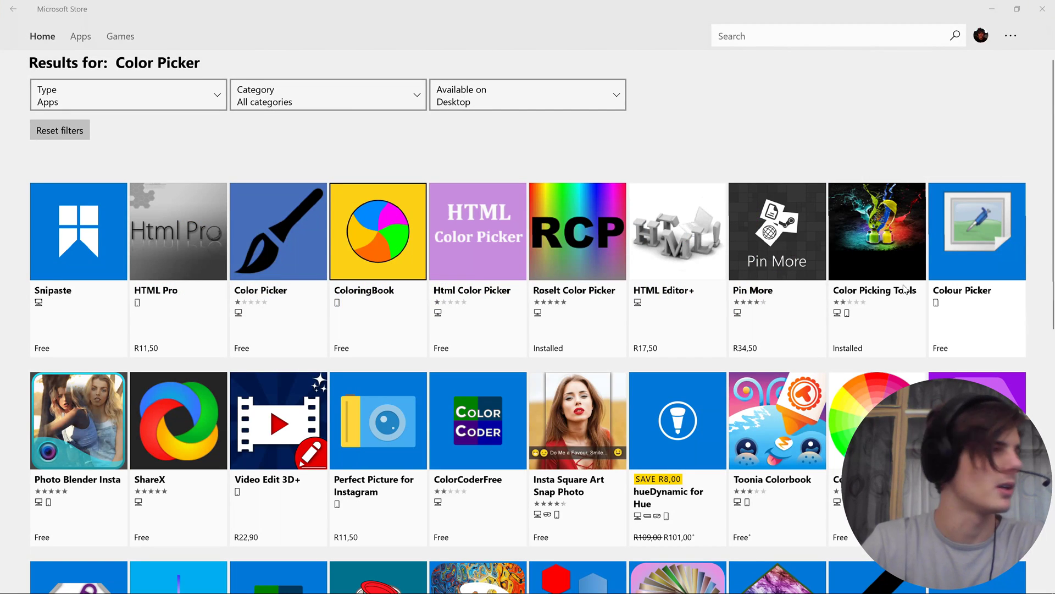
click(594, 588)
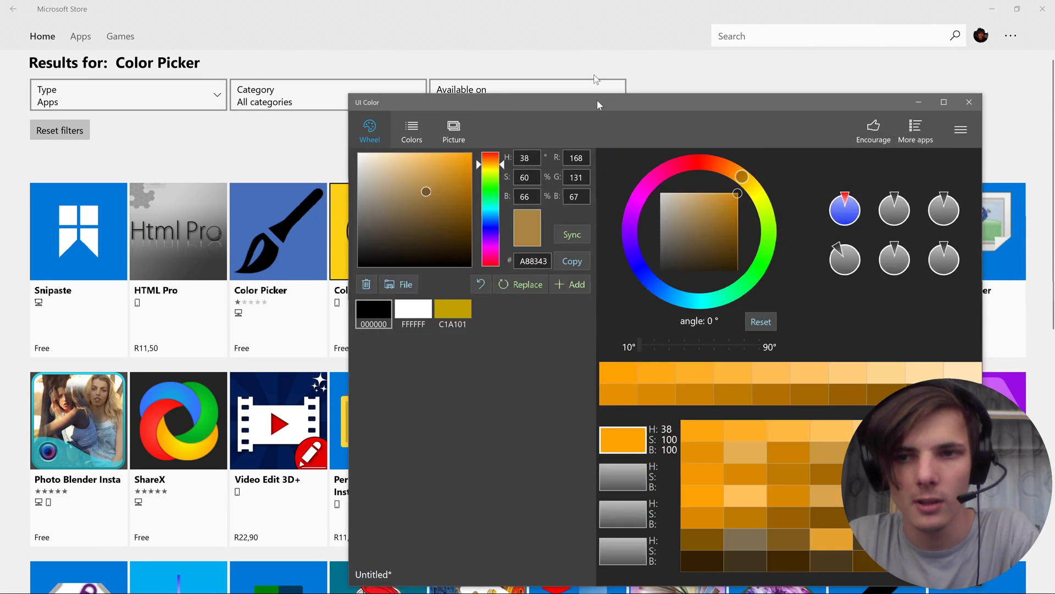
drag(626, 169, 537, 4)
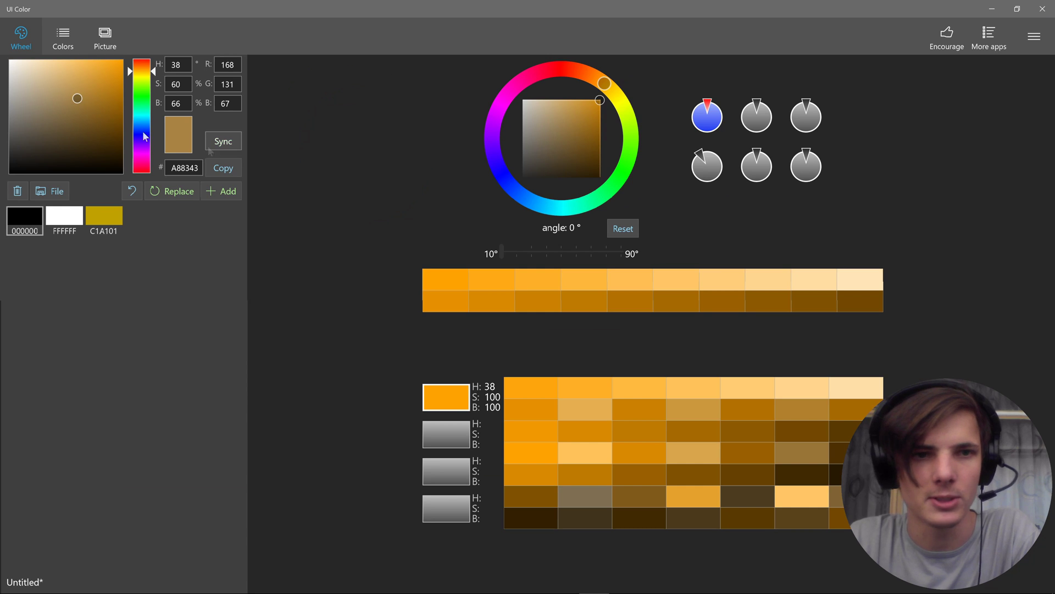
mouse_move(79, 133)
mouse_down()
mouse_move(70, 97)
mouse_move(85, 112)
mouse_move(74, 99)
mouse_up()
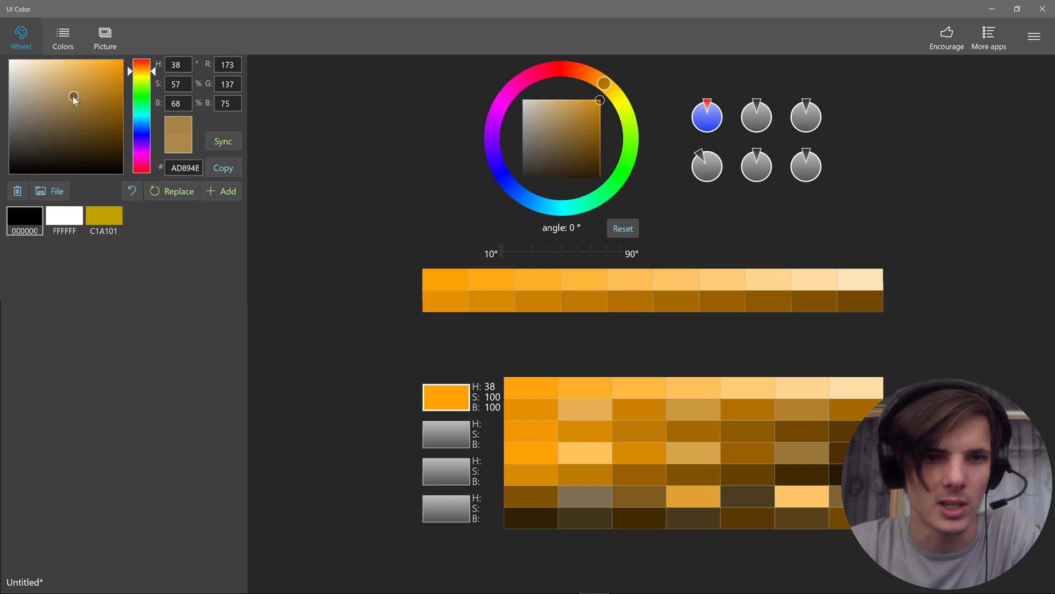
drag(139, 117, 141, 136)
mouse_move(87, 102)
mouse_down()
mouse_move(96, 127)
mouse_move(95, 75)
mouse_up()
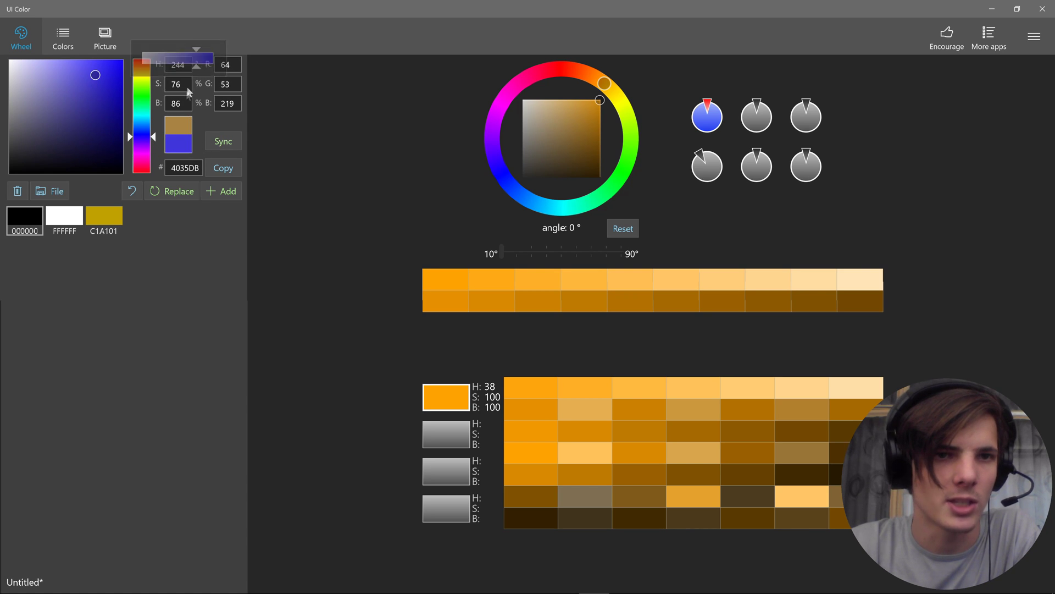
click(259, 69)
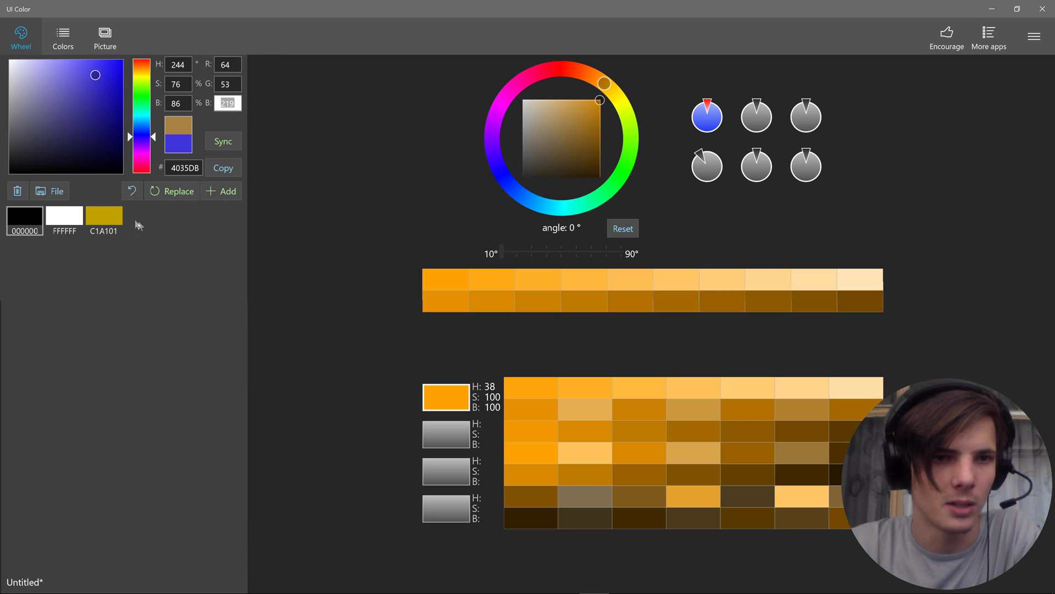
click(228, 191)
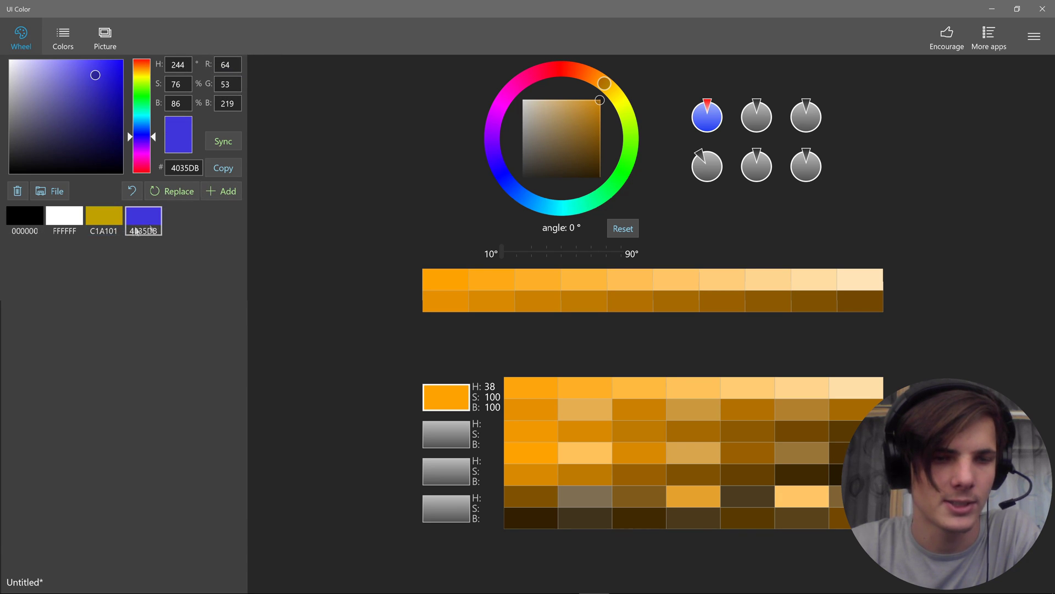
Try a lighter magenta base, change the harmony scheme, then rotate the hue to teal 5FBAB3
drag(576, 101, 559, 137)
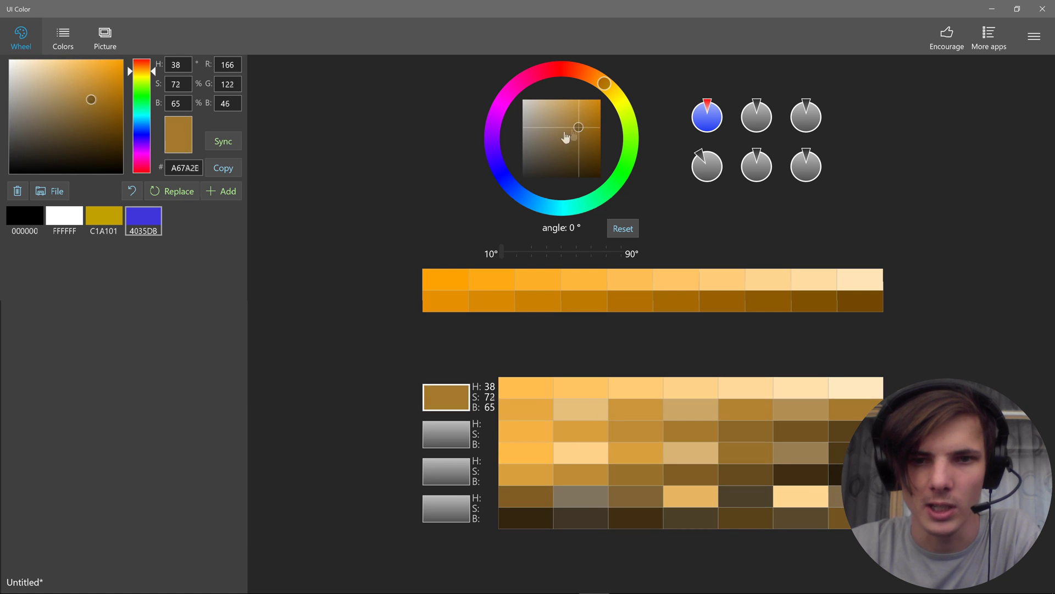
drag(604, 83, 508, 95)
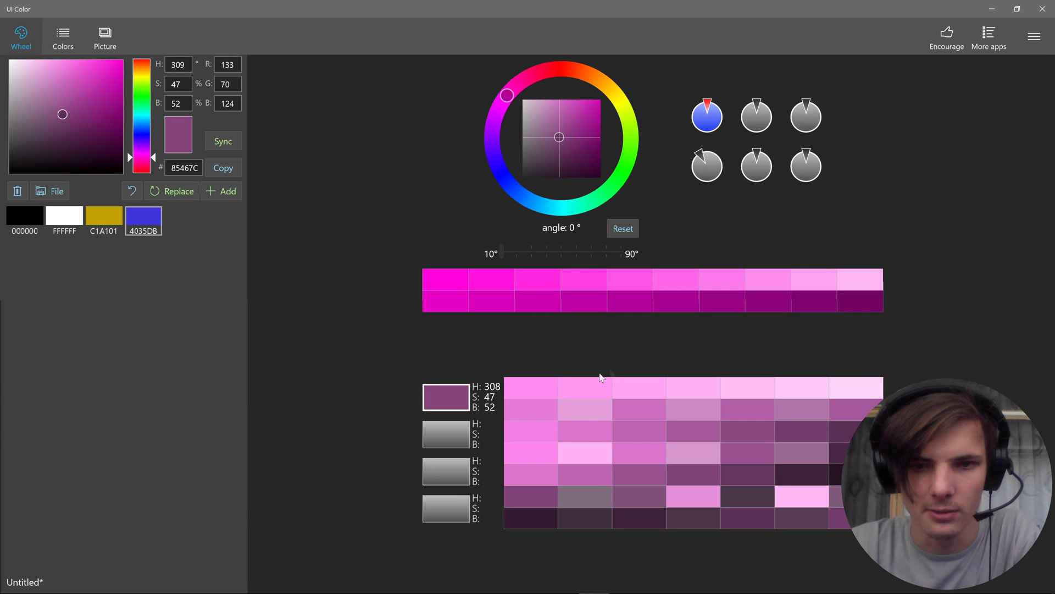
click(648, 424)
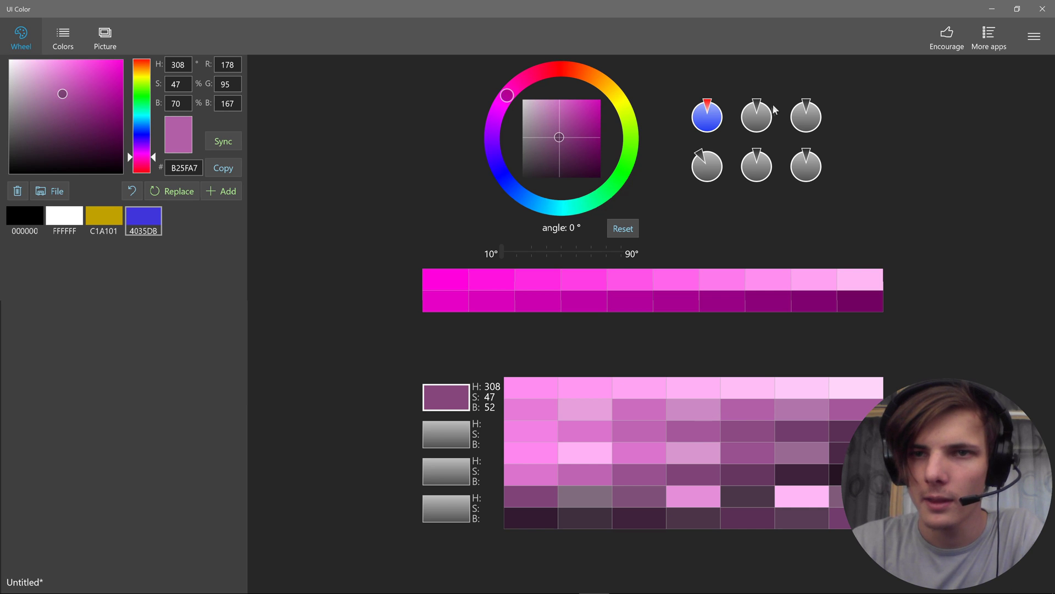
click(756, 119)
drag(601, 126, 559, 115)
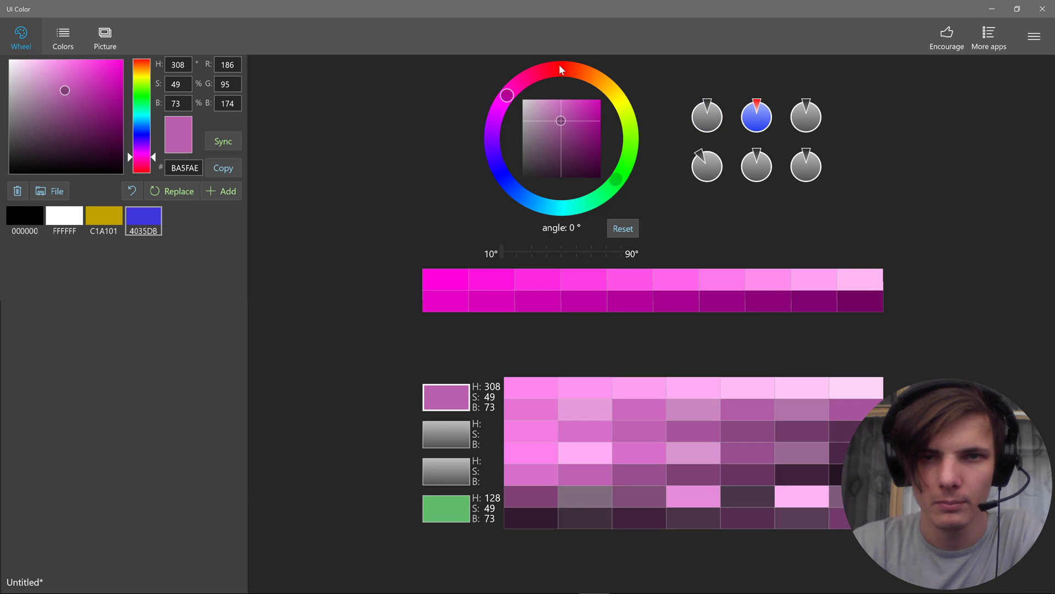
drag(559, 66, 567, 204)
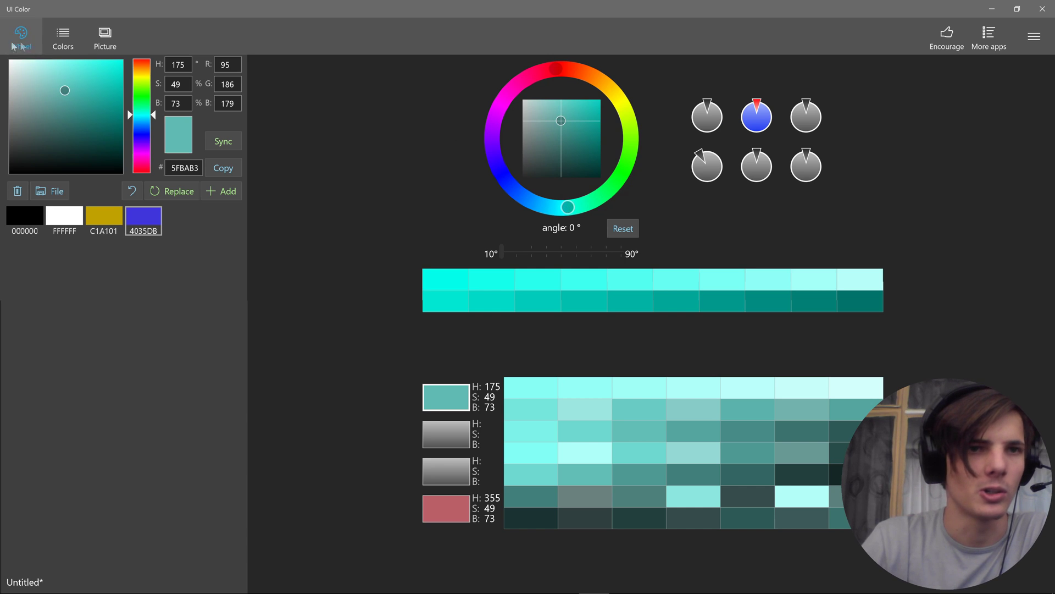
Pick two named green colours from UI Color's colour grid
click(70, 50)
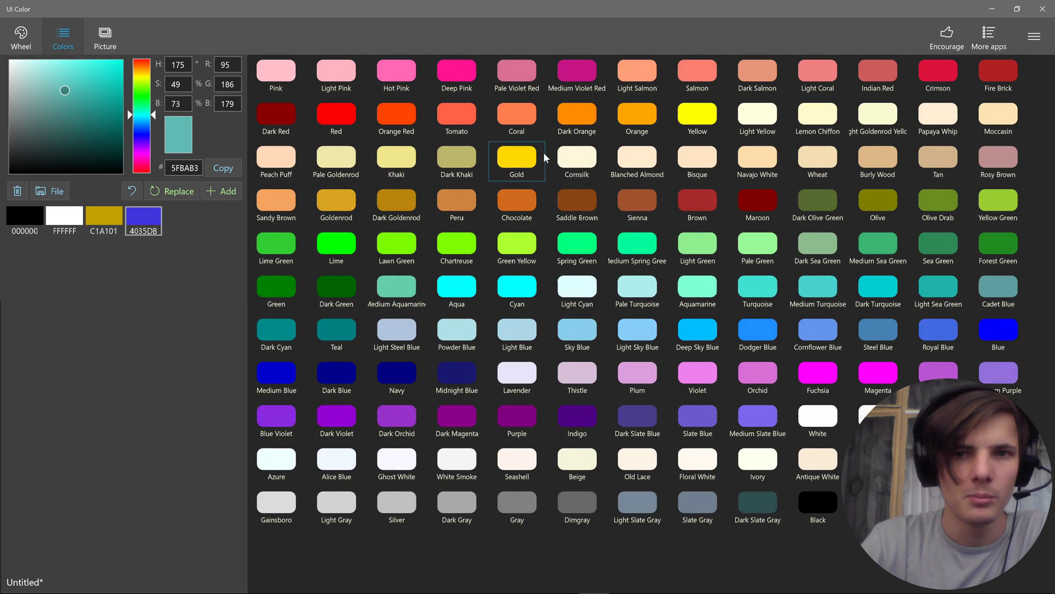
click(578, 200)
click(757, 244)
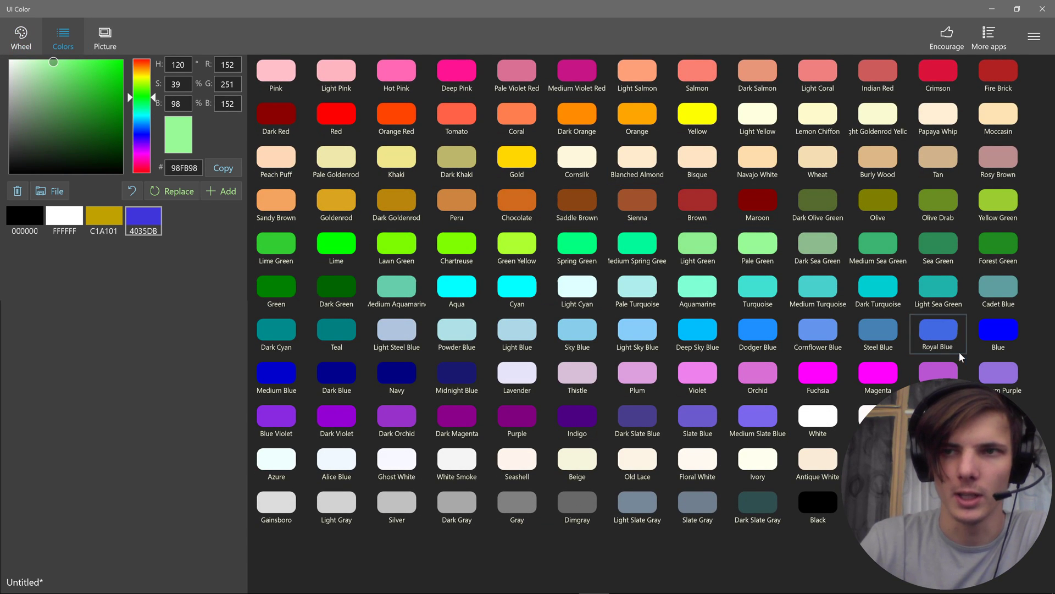
click(939, 244)
Load the matrix photo from the 2016-11 folder, sample near-black green #000600, then close UI Color
click(105, 33)
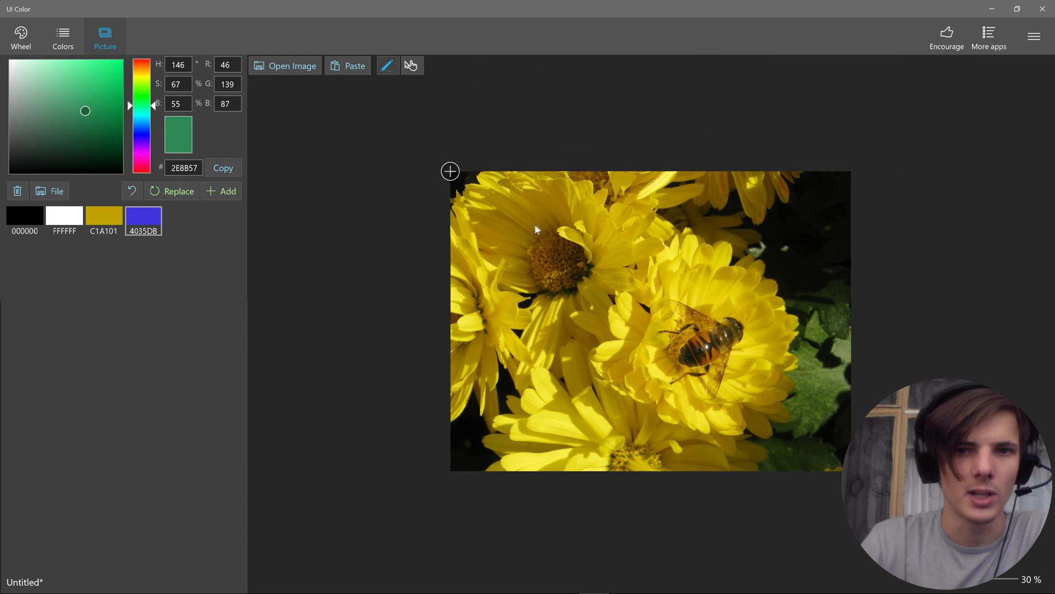
click(613, 278)
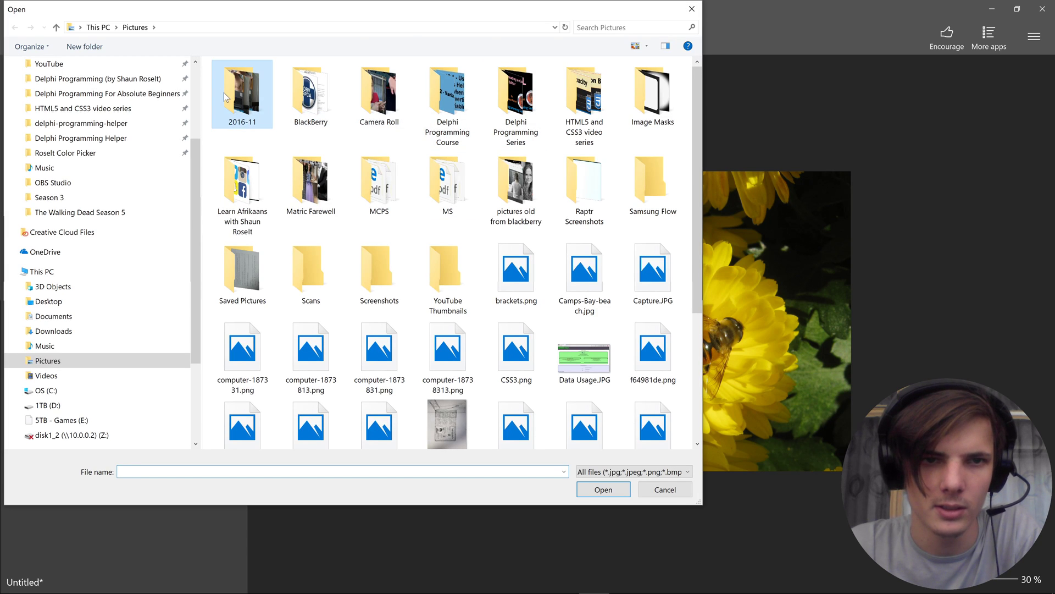
double_click(264, 104)
double_click(385, 103)
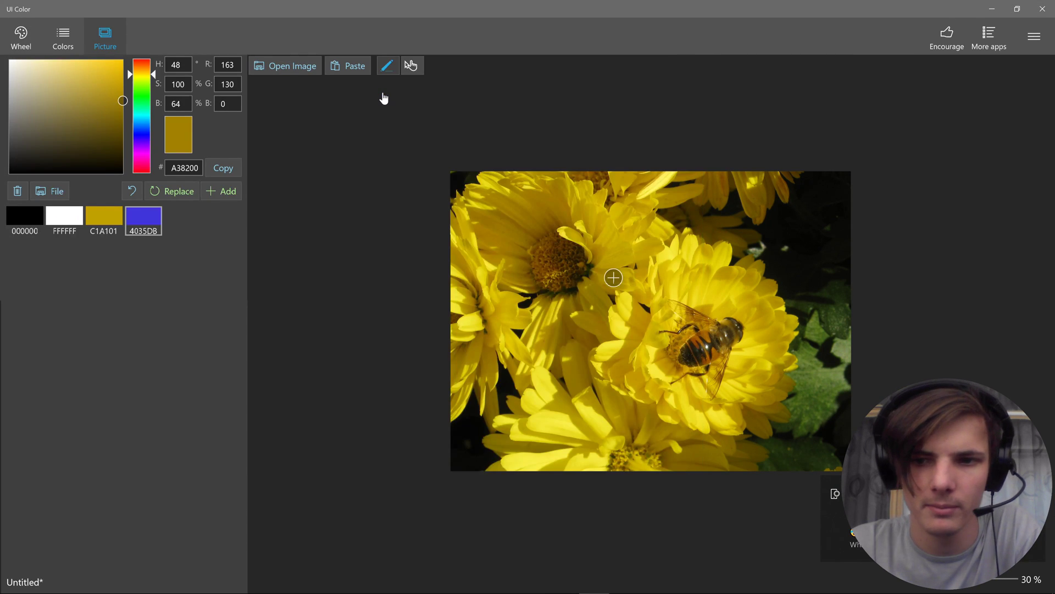
drag(642, 281, 686, 338)
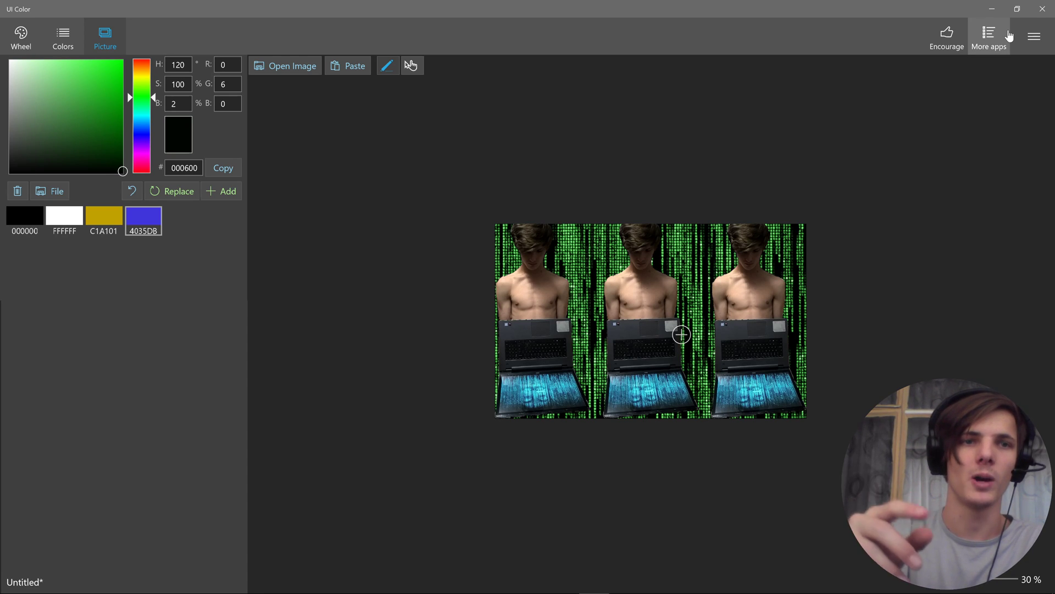
click(1042, 9)
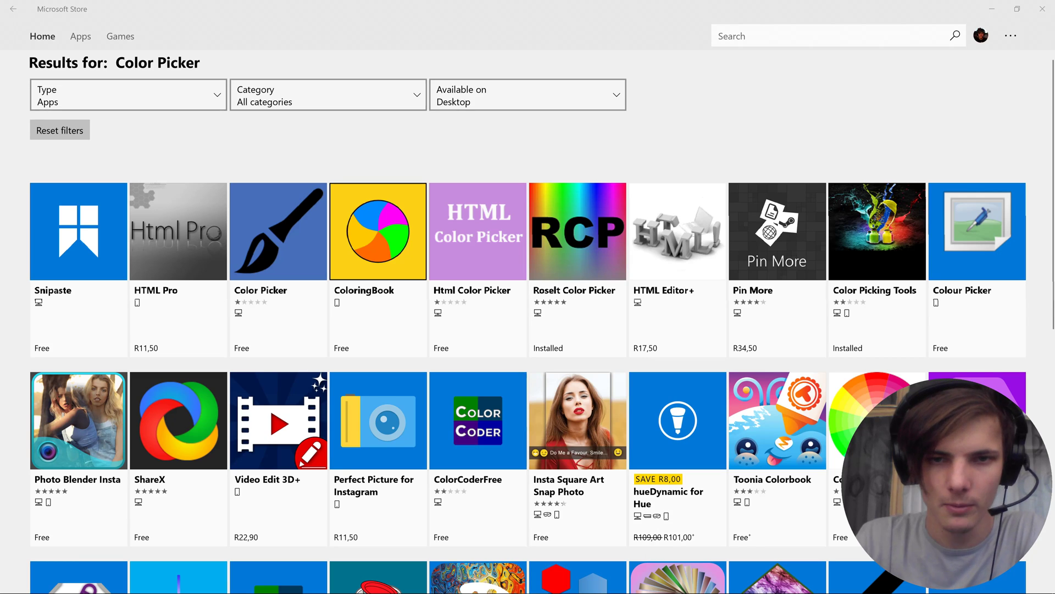
In Roselt Color Picker, pick a pinkish red, set red 133 and green 172, and browse the code fields
click(536, 581)
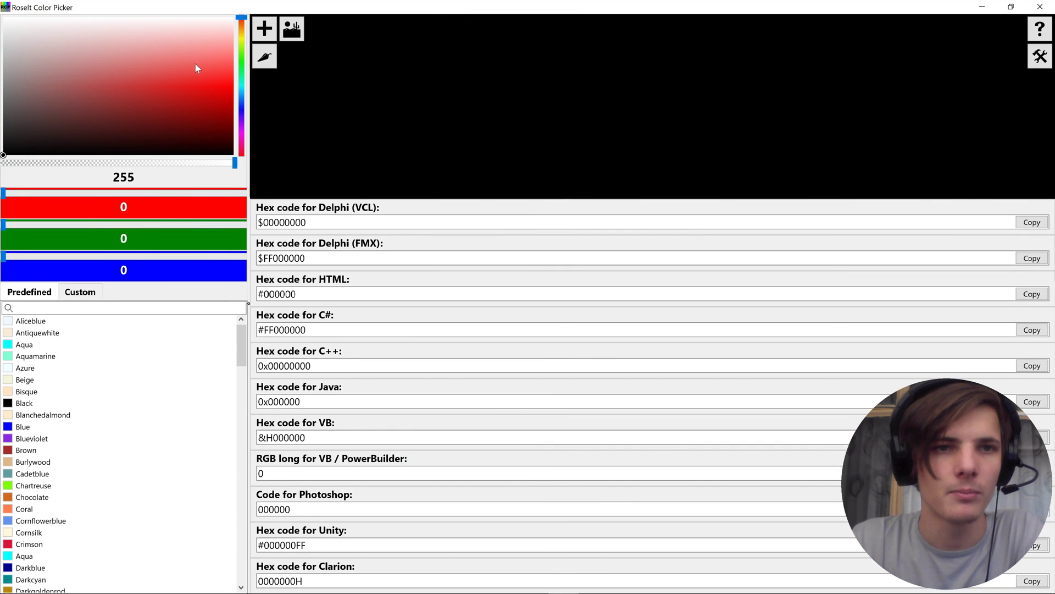
mouse_move(196, 64)
mouse_down()
mouse_move(109, 64)
mouse_move(106, 79)
mouse_up()
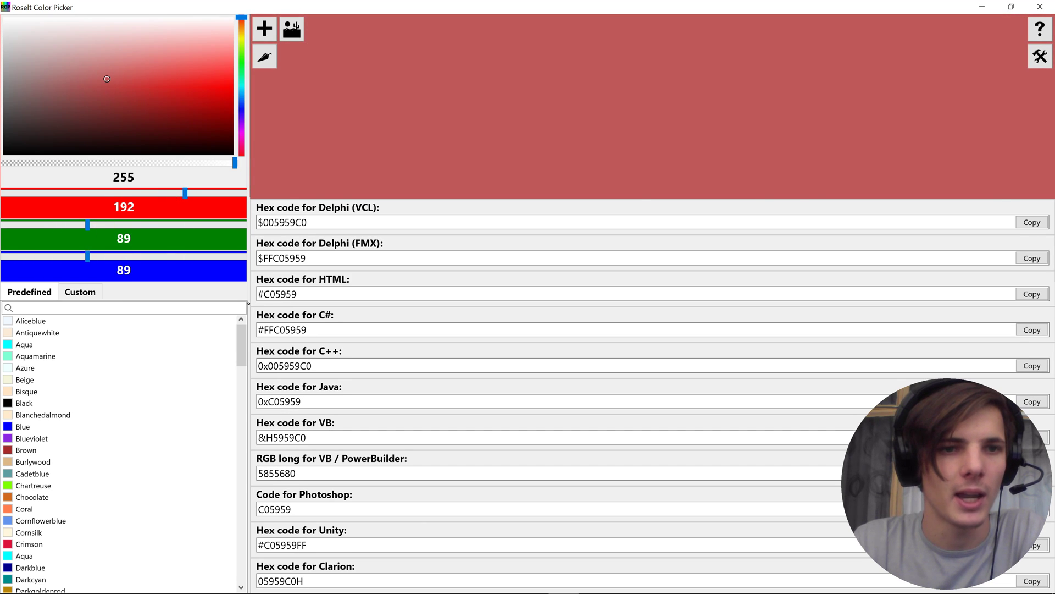
drag(183, 195, 171, 193)
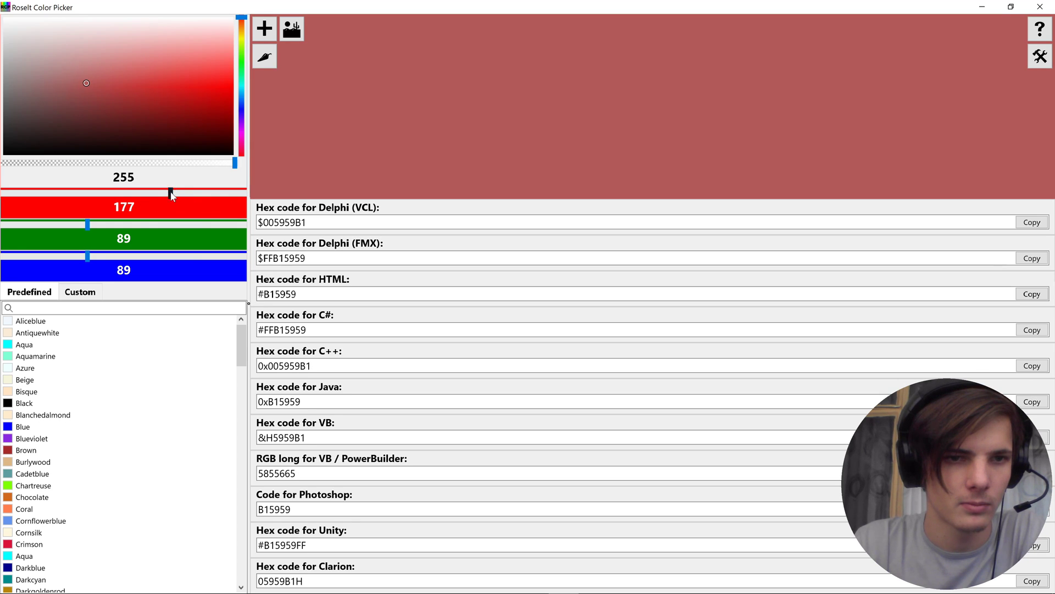
mouse_move(170, 194)
mouse_down()
mouse_move(106, 194)
mouse_move(128, 194)
mouse_up()
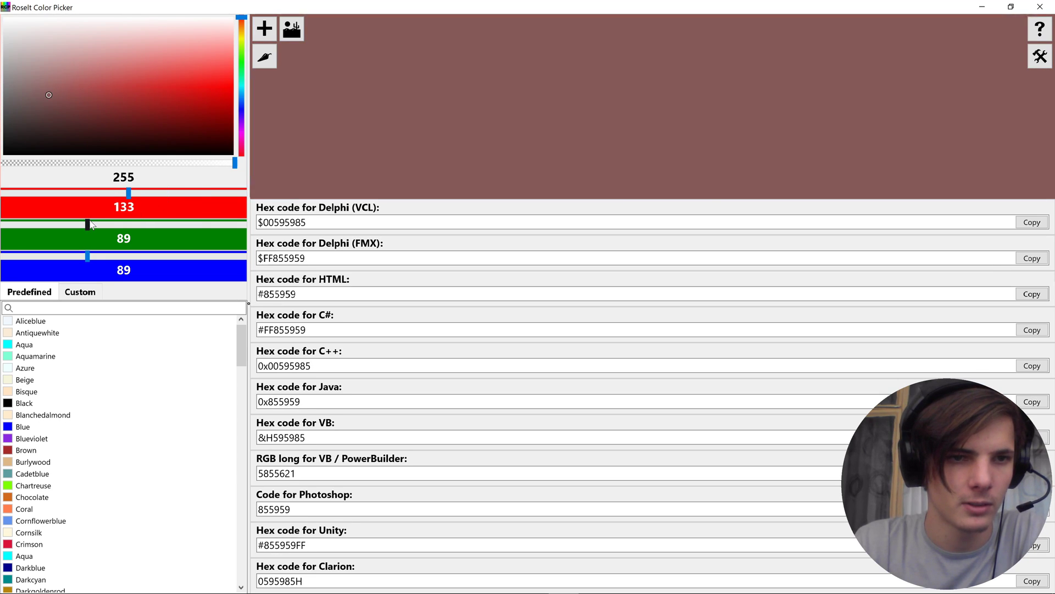
drag(91, 224, 165, 225)
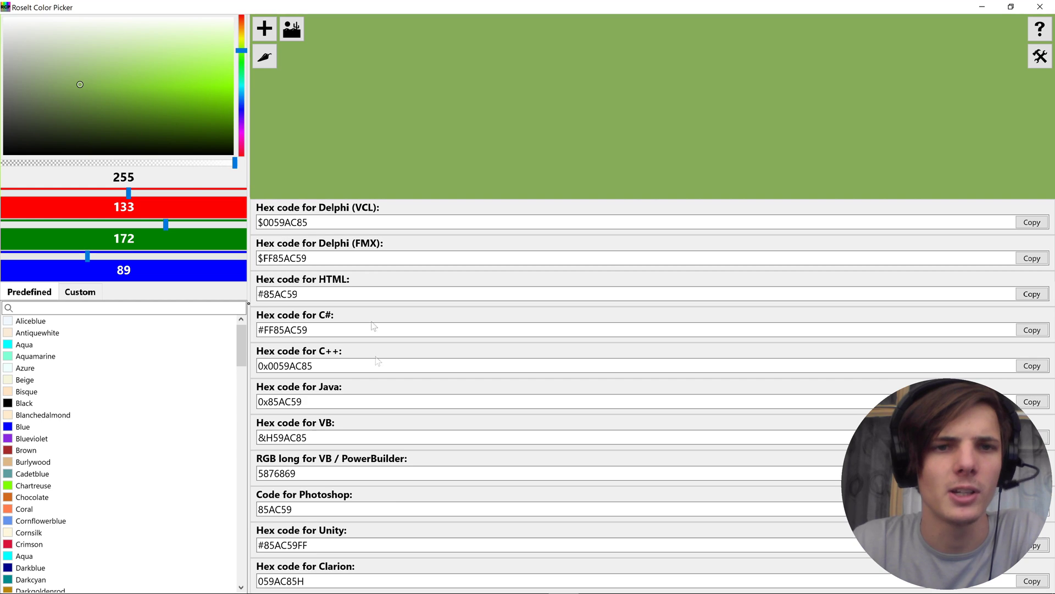
click(347, 516)
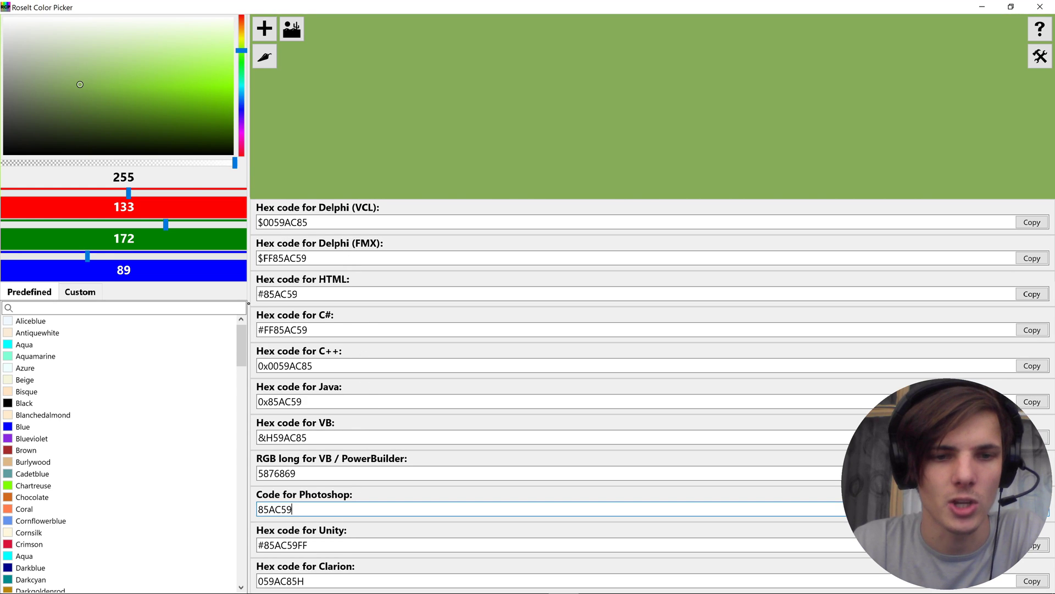
key(Tab)
key(Tab)
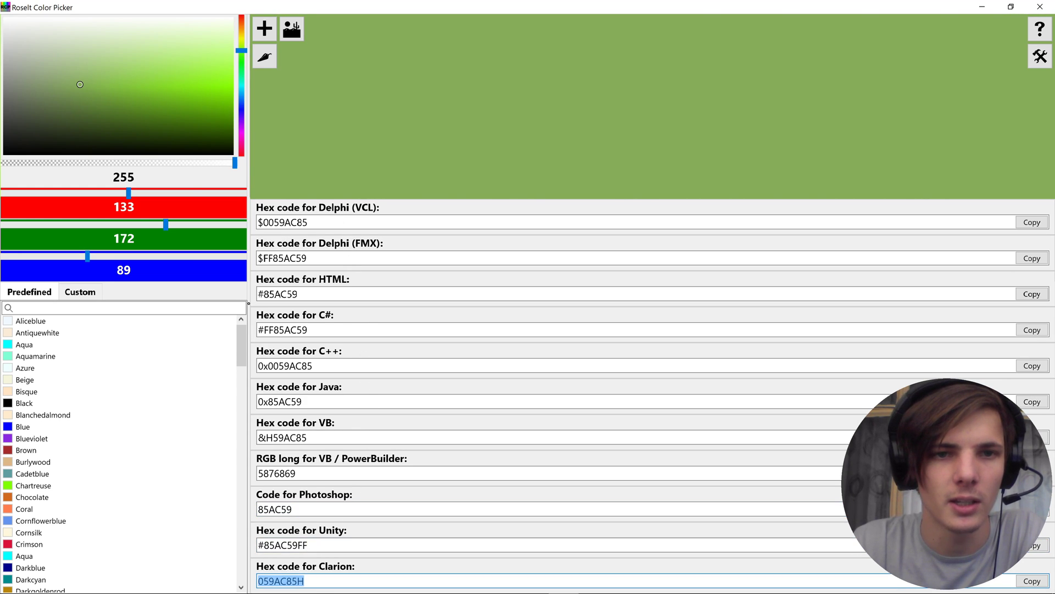
key(Tab)
key(Tab)
key(Tab)
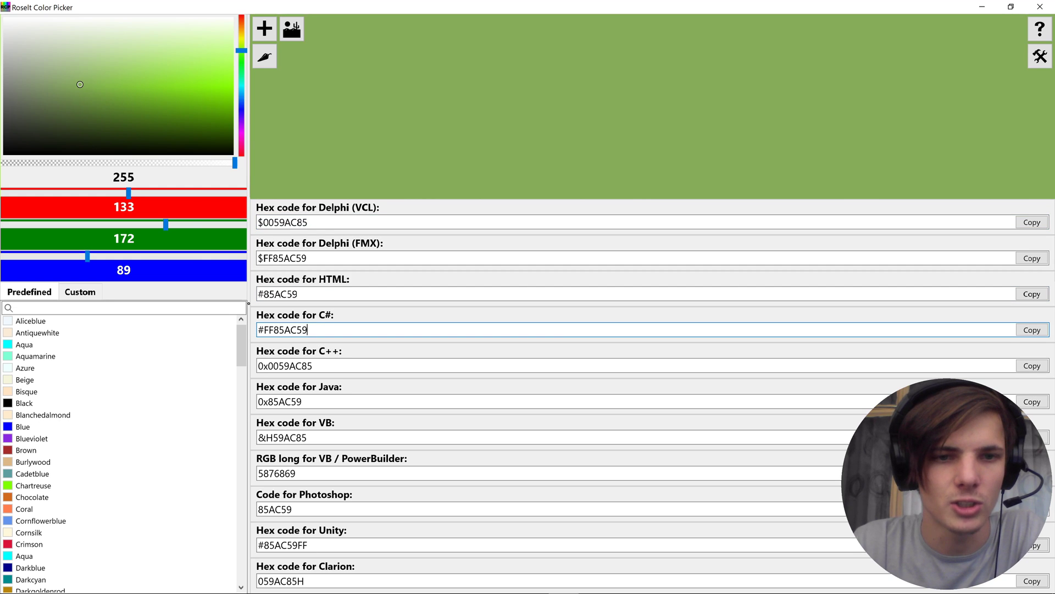
key(Tab)
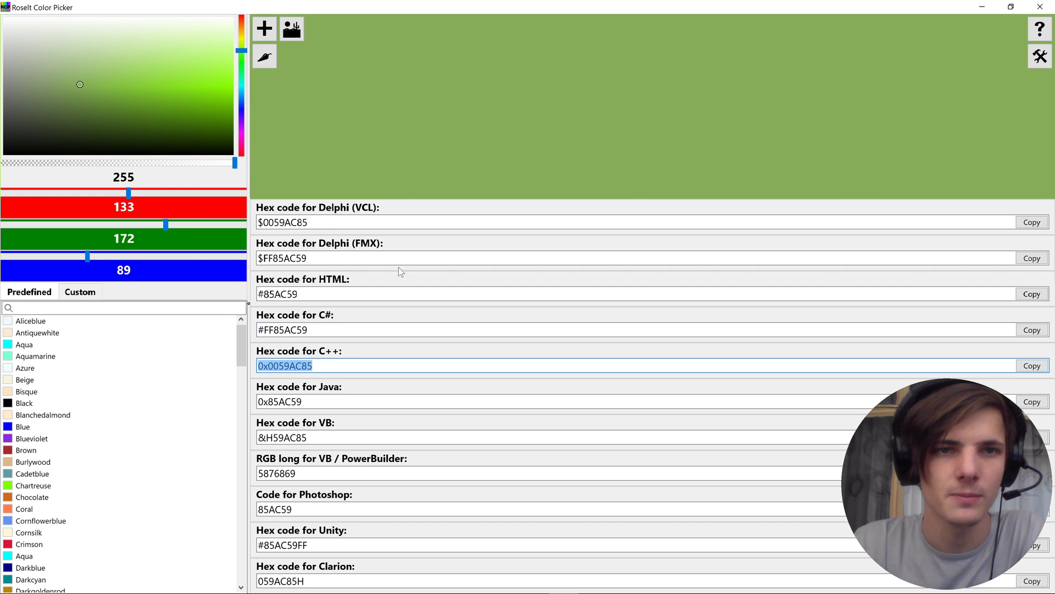
Choose Aquamarine from the predefined colours, darken it to sea green, and shrink the window over the Store
click(50, 379)
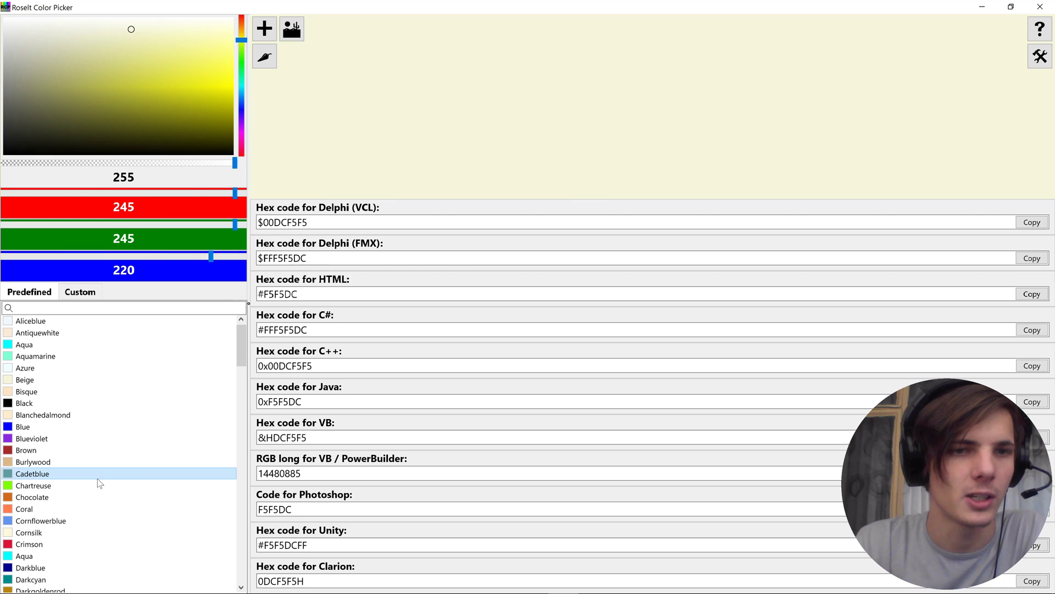
click(91, 345)
click(50, 356)
drag(160, 62, 83, 90)
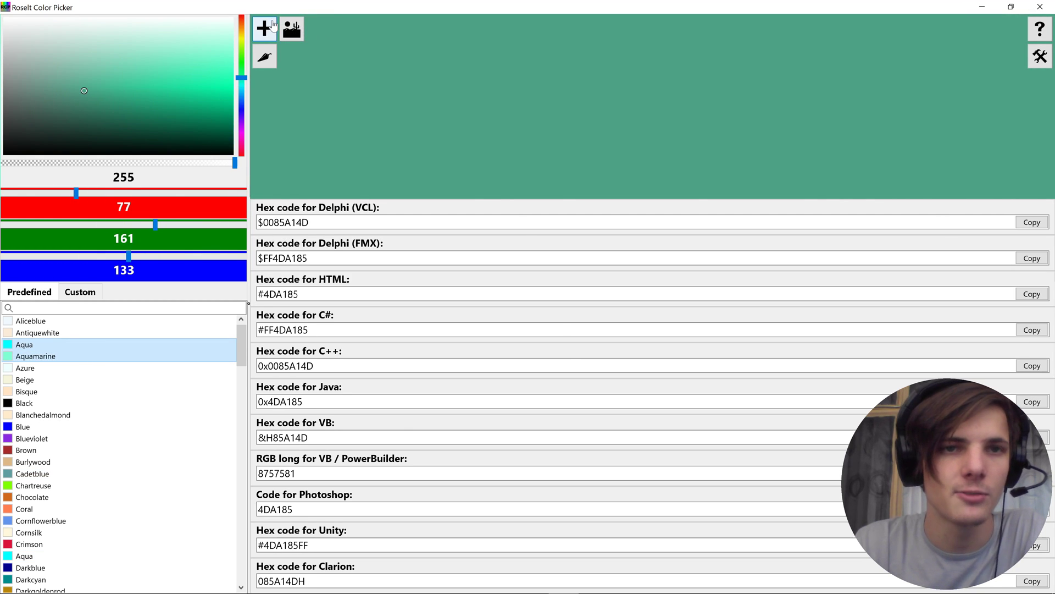
double_click(353, 10)
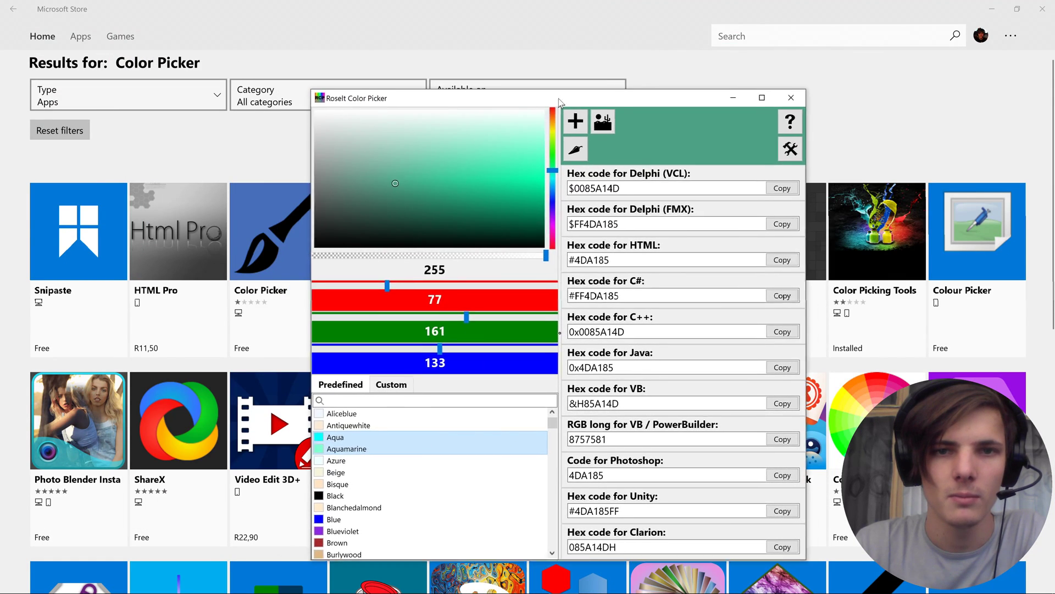
drag(380, 74, 762, 94)
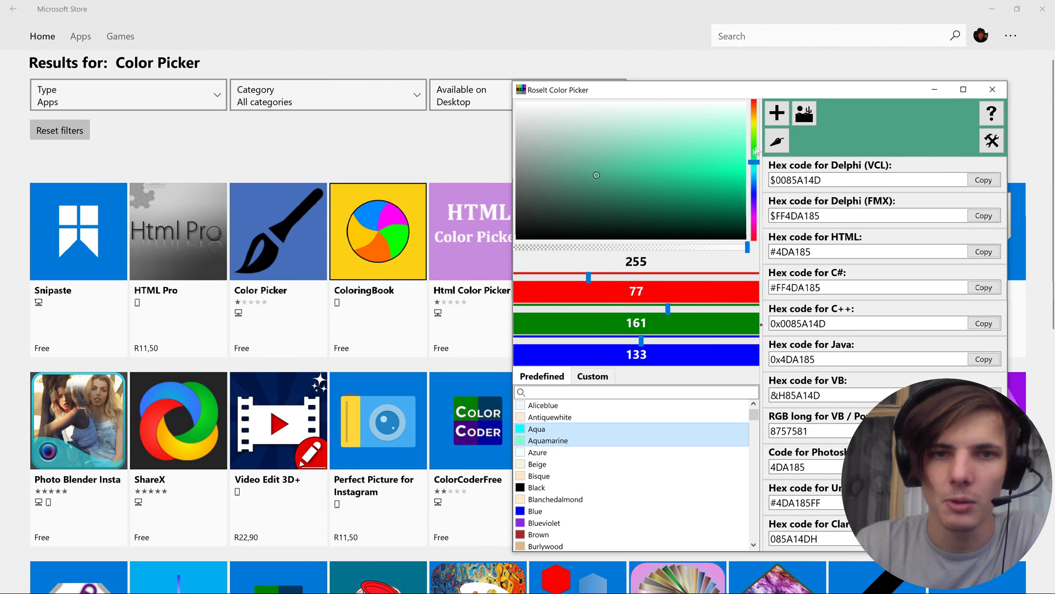
click(786, 141)
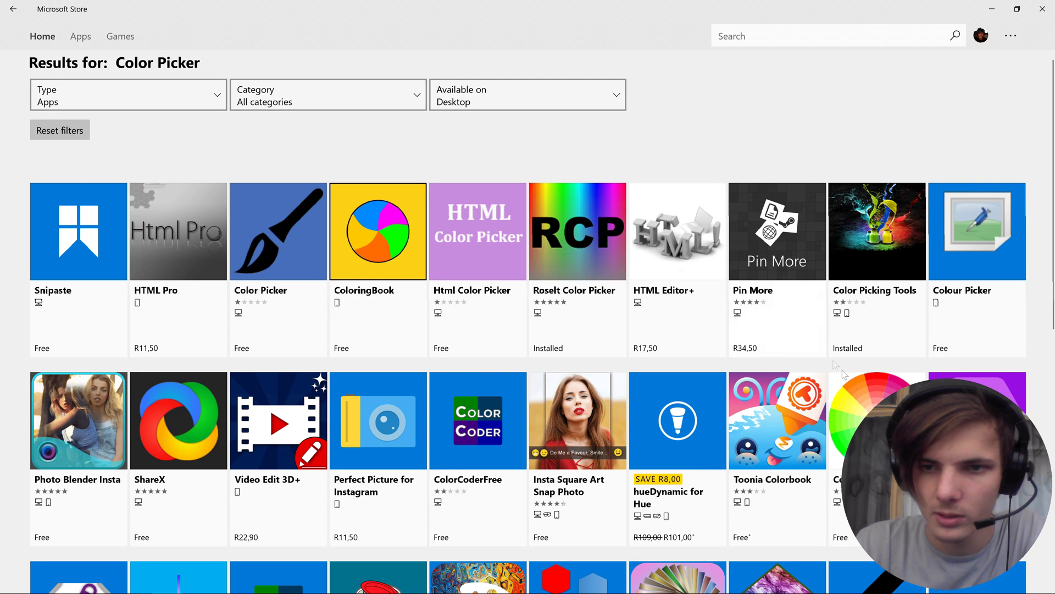
click(167, 581)
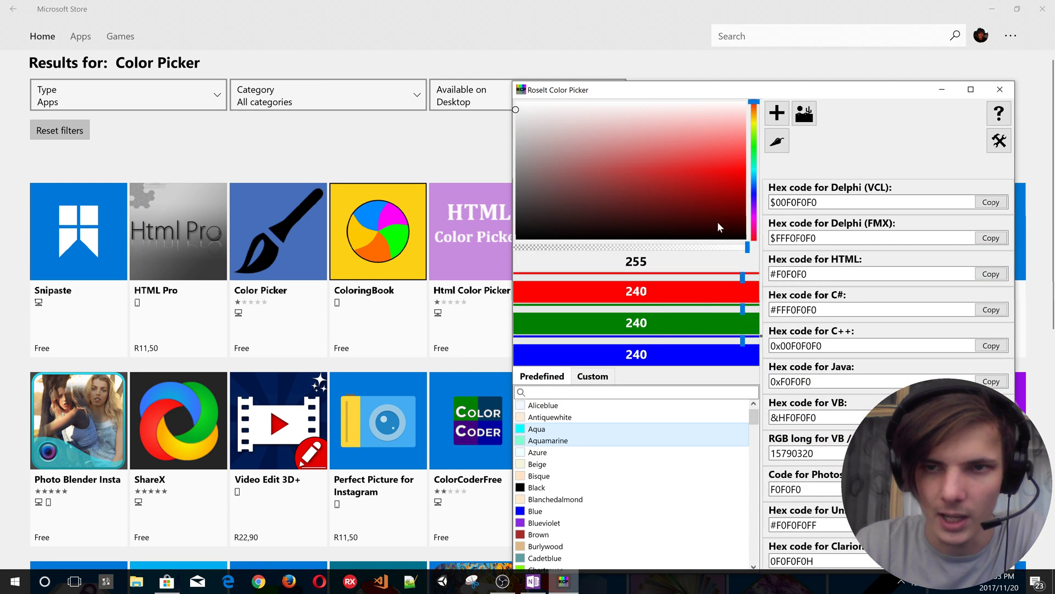
Sample a purple, then navy #021E57, from the screen and maximise the picker again
click(775, 145)
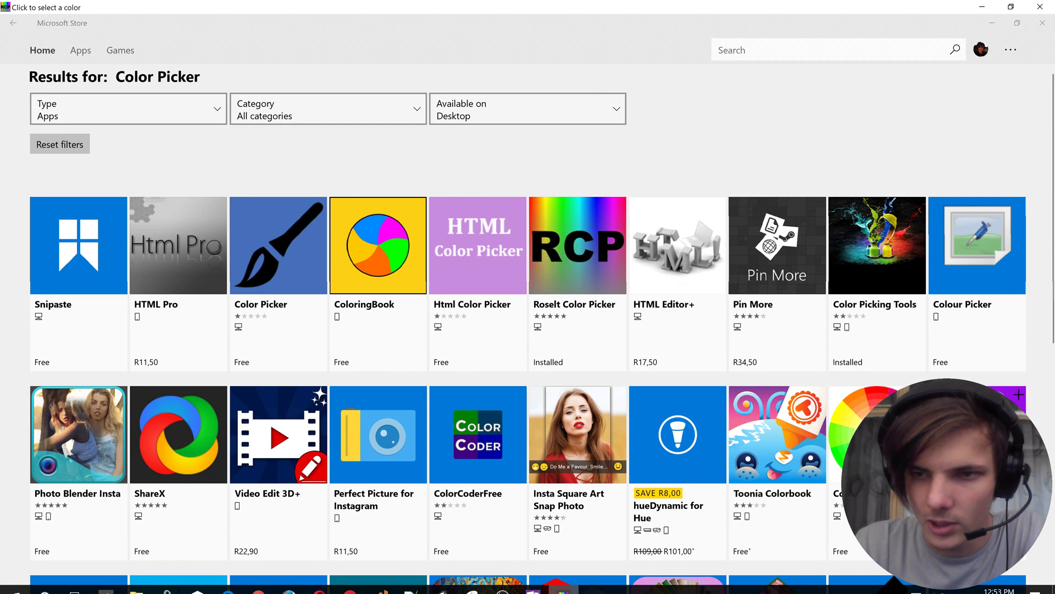
click(1020, 390)
drag(844, 127, 624, 166)
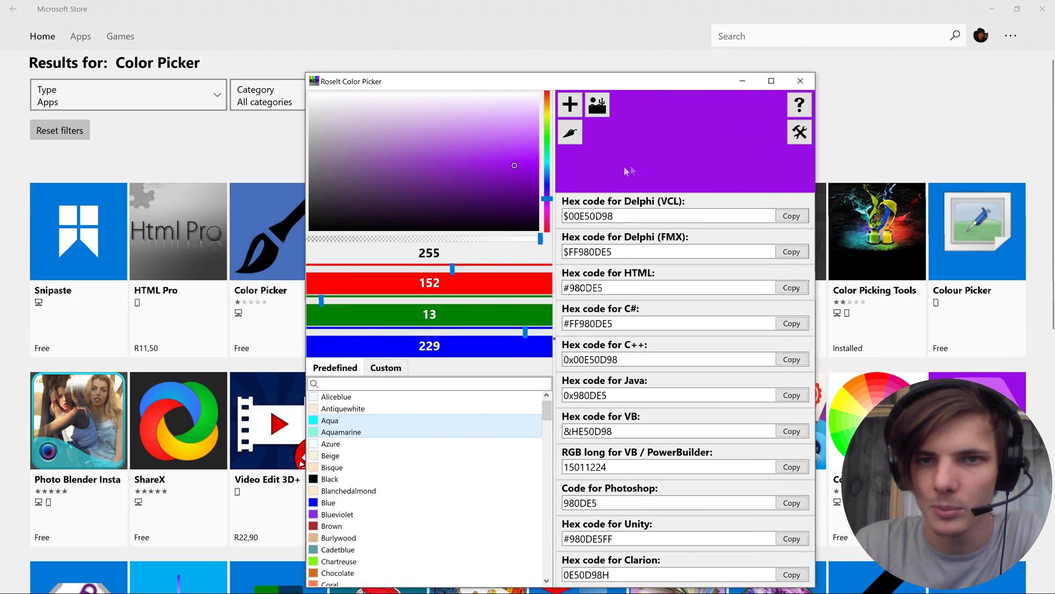
click(571, 133)
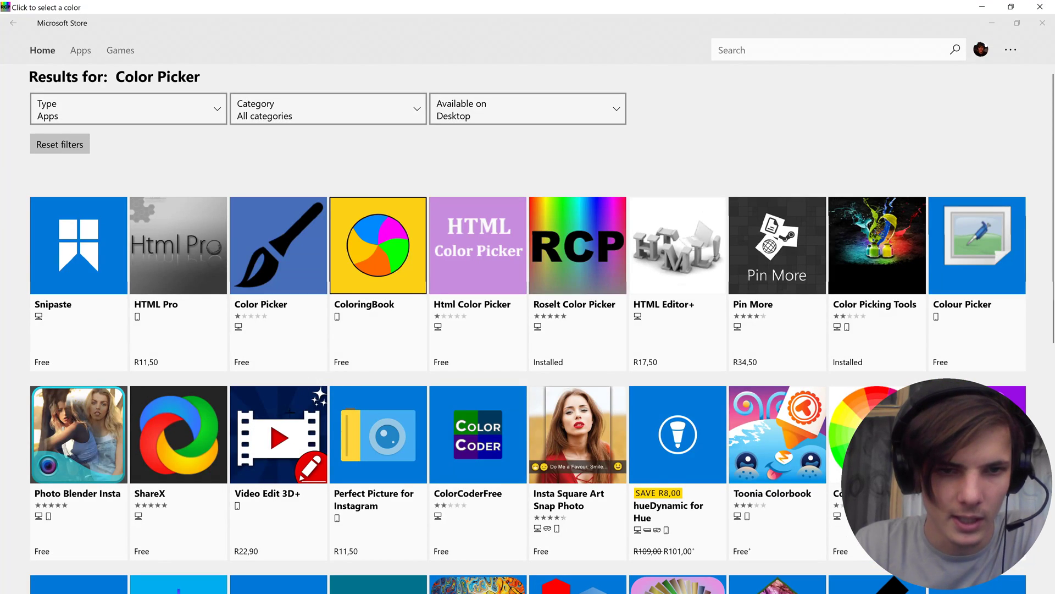
click(479, 435)
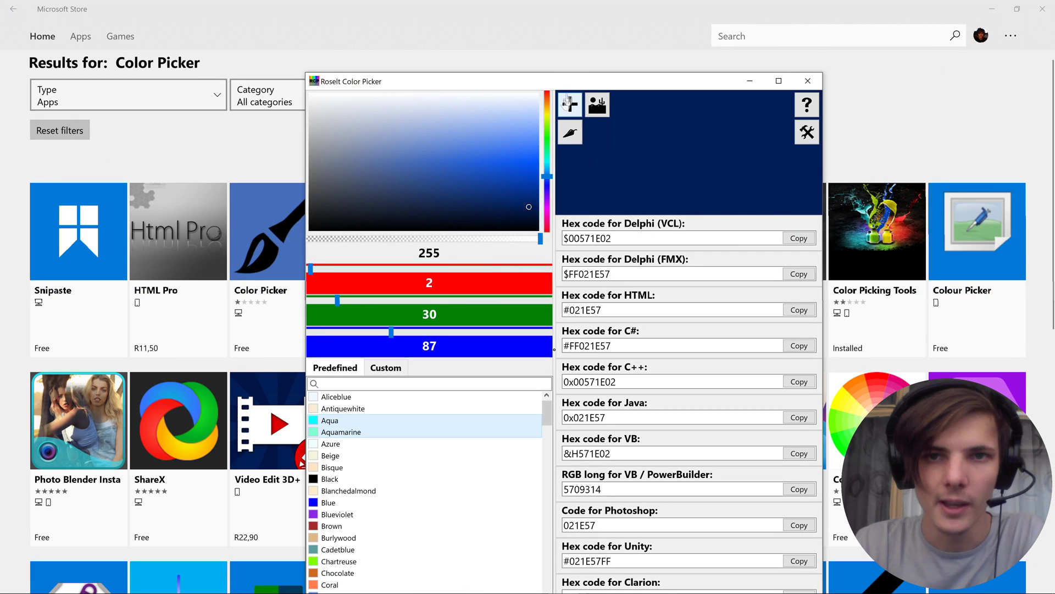
drag(587, 77, 571, 6)
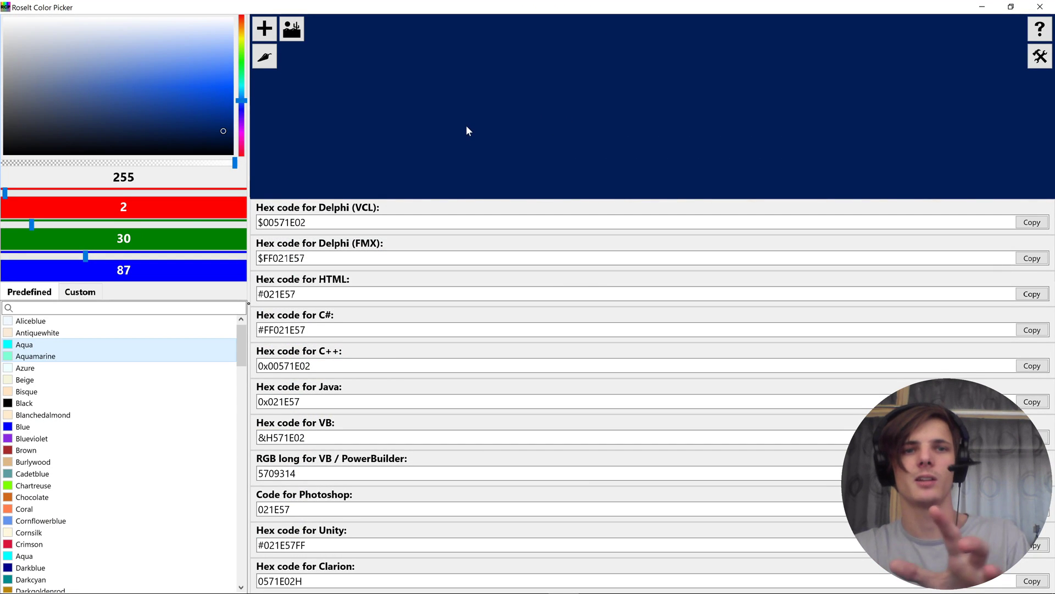
Save the current navy as the custom colour 'Dark Blue!' and dismiss the confirmation
click(265, 34)
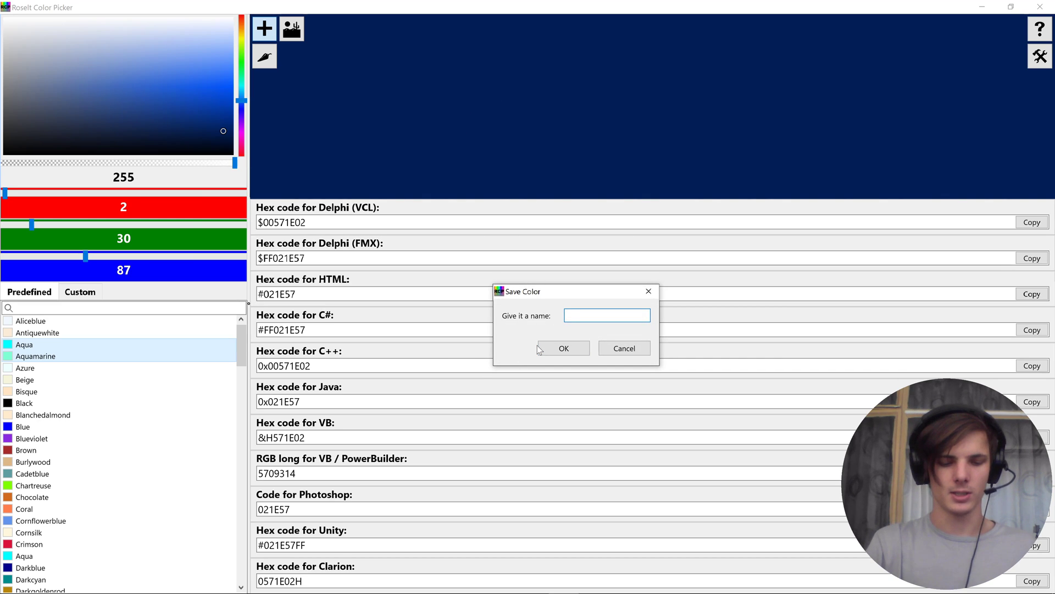
text(Fark)
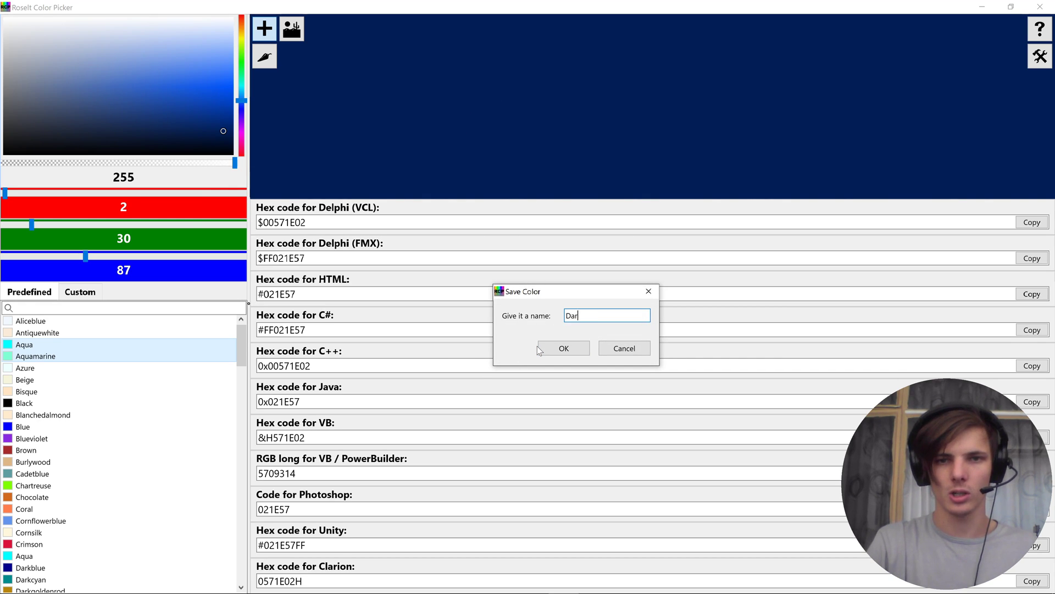
text( blu)
key(BackSpace)
key(BackSpace)
key(BackSpace)
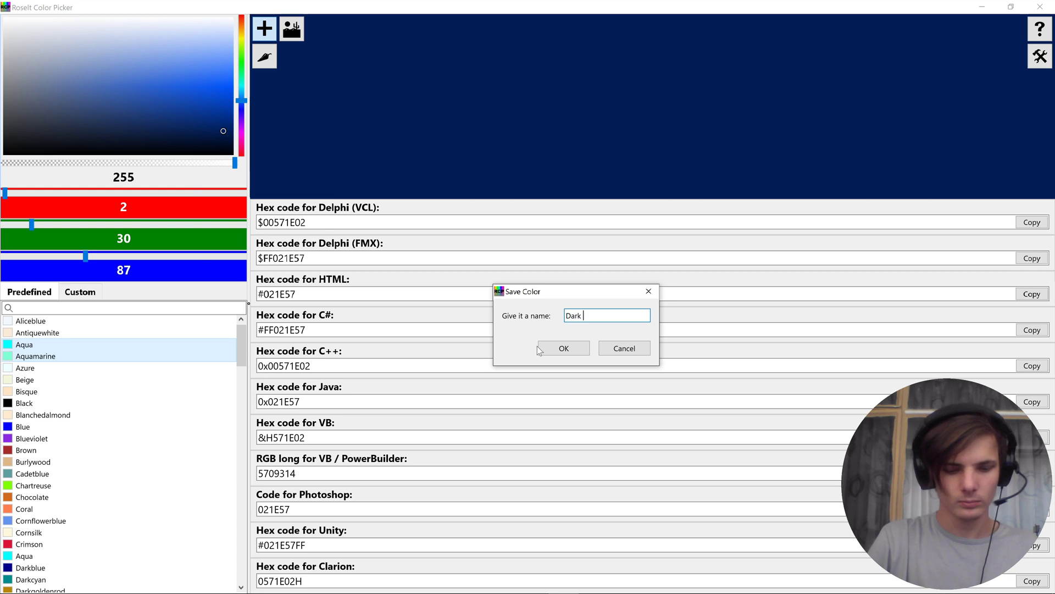
text(Blue)
key(Return)
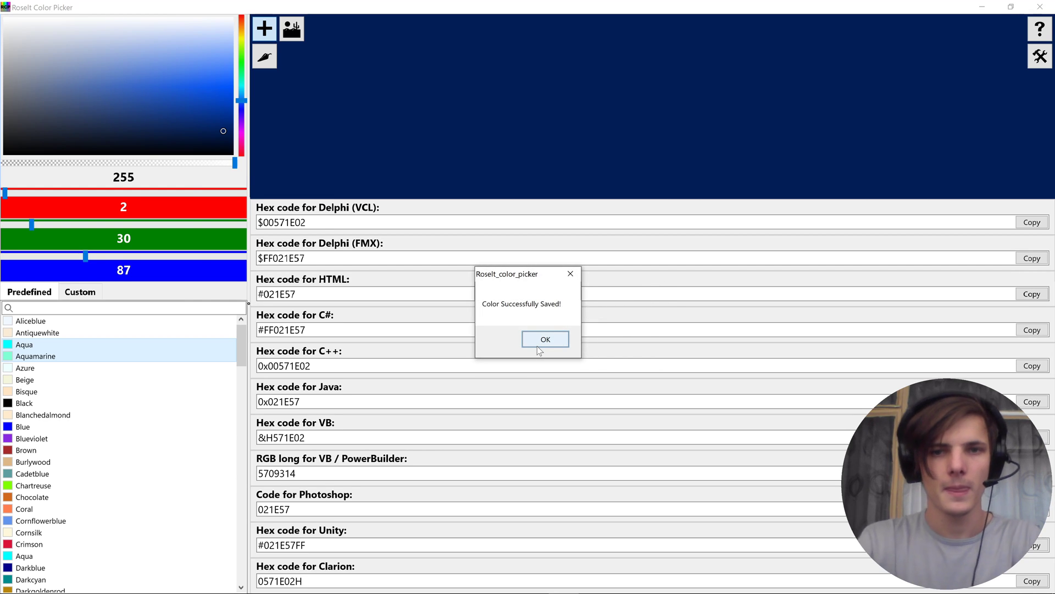
click(549, 344)
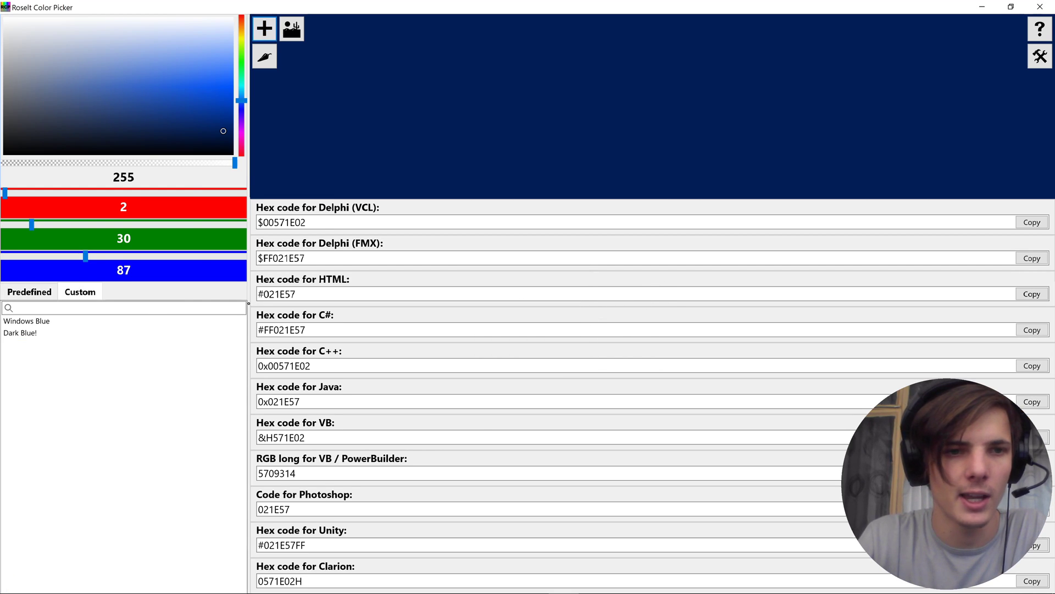
Load the saved custom colours Windows Blue and Dark Blue! from the Custom list
click(46, 334)
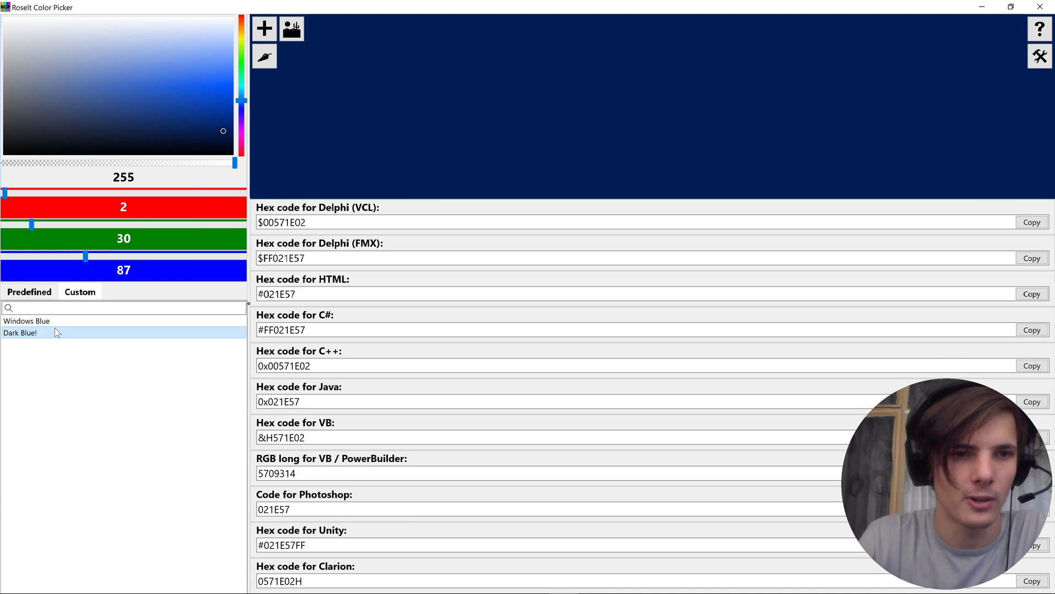
click(51, 323)
click(50, 331)
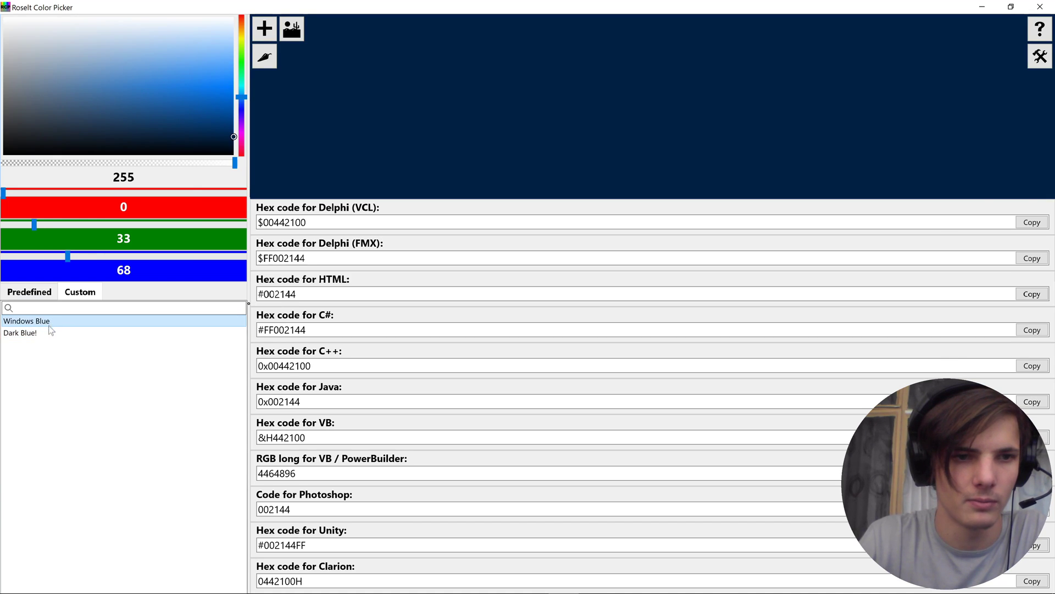
click(48, 332)
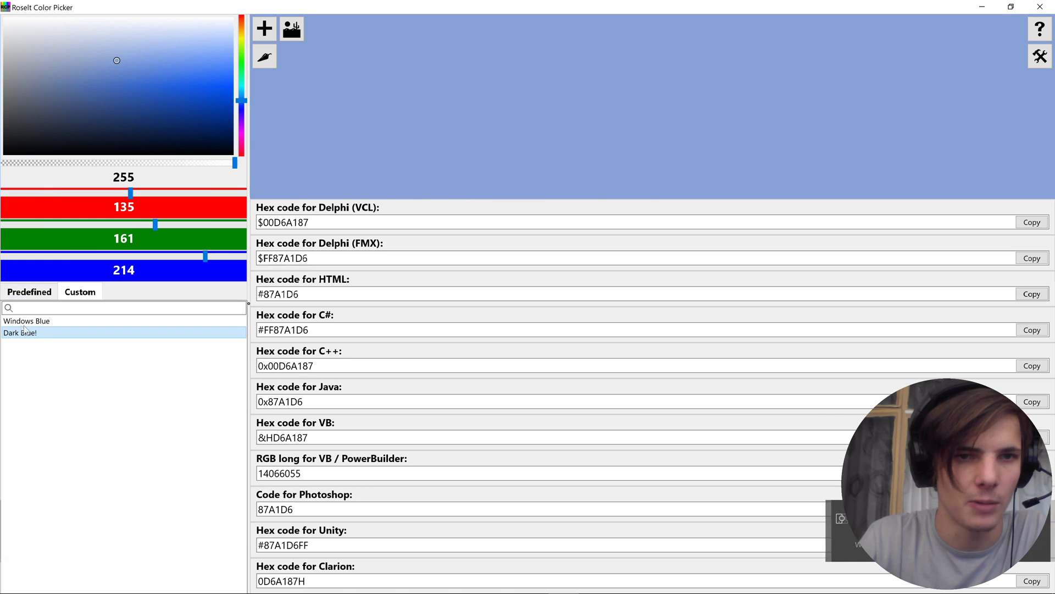
click(36, 334)
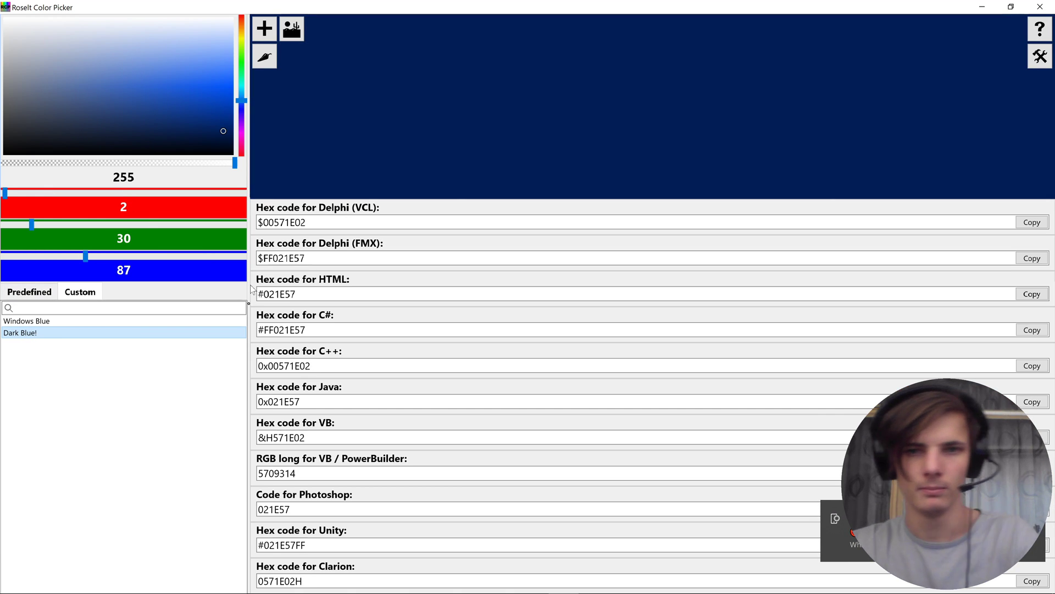
Load matrix_code_by_phi_au.jpg from Pictures > 2016-11 and pick dark green #2C6A29 from it
click(293, 33)
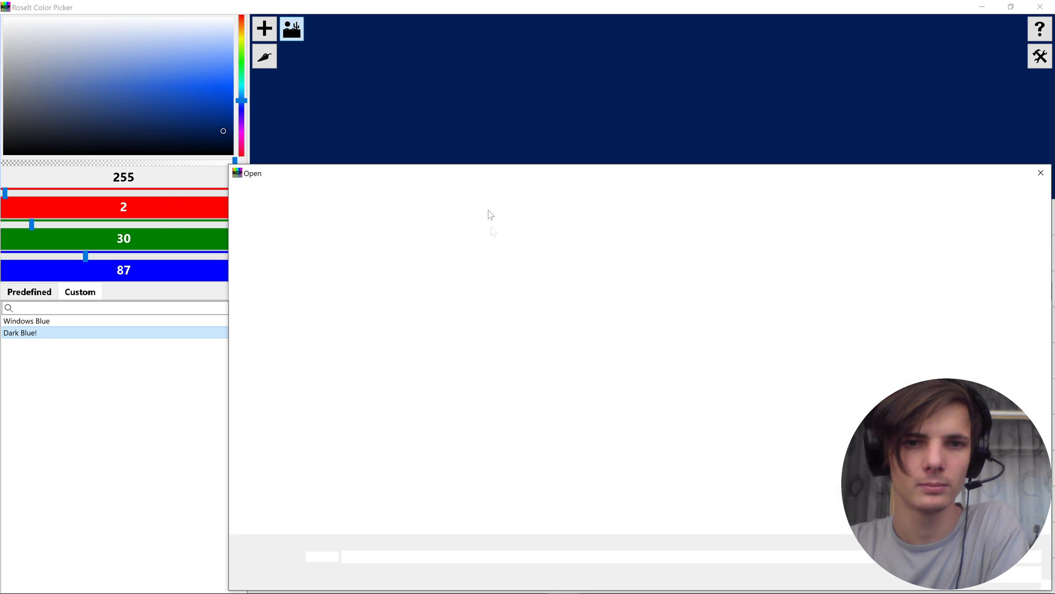
double_click(472, 248)
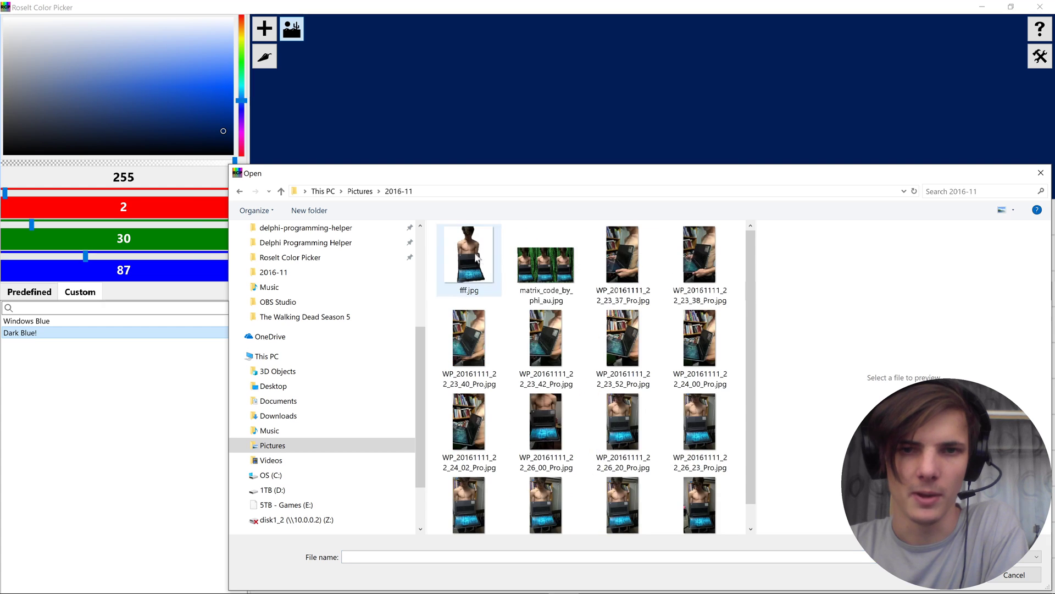
double_click(555, 253)
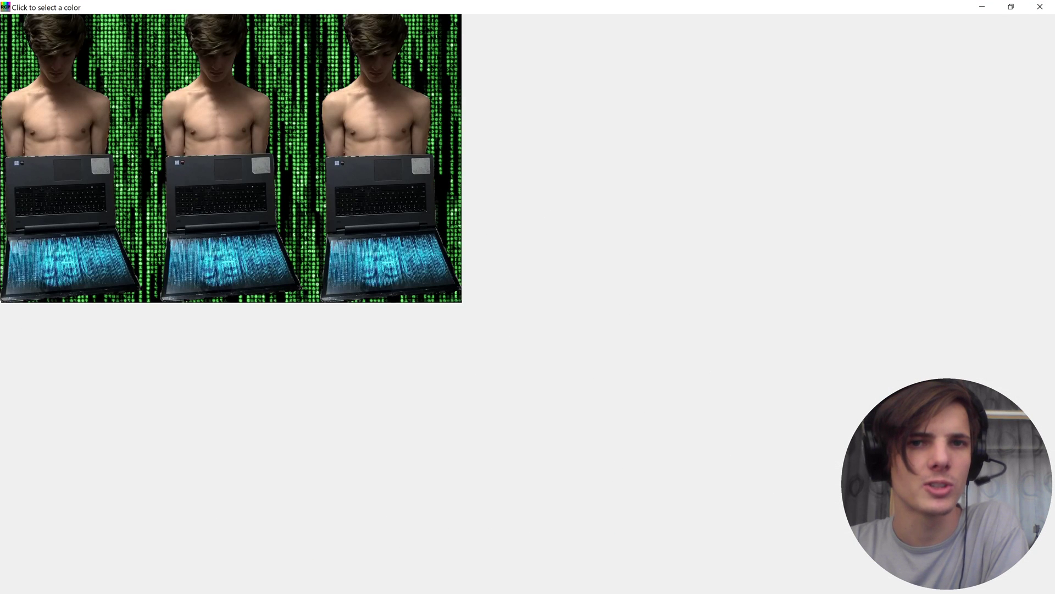
click(433, 53)
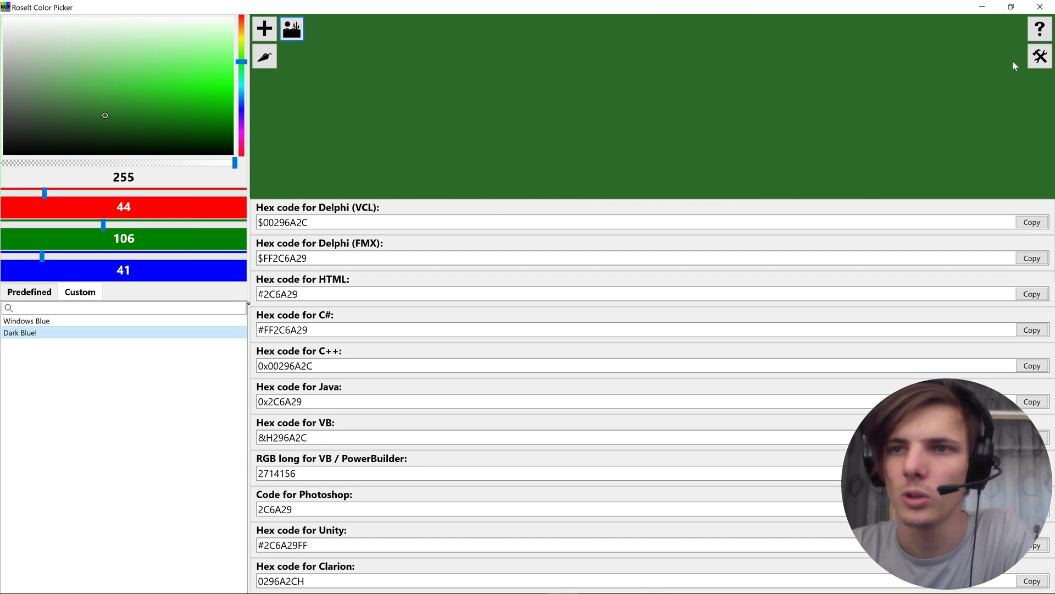
Switch the colour type to HSV in Color Settings and save
click(1039, 56)
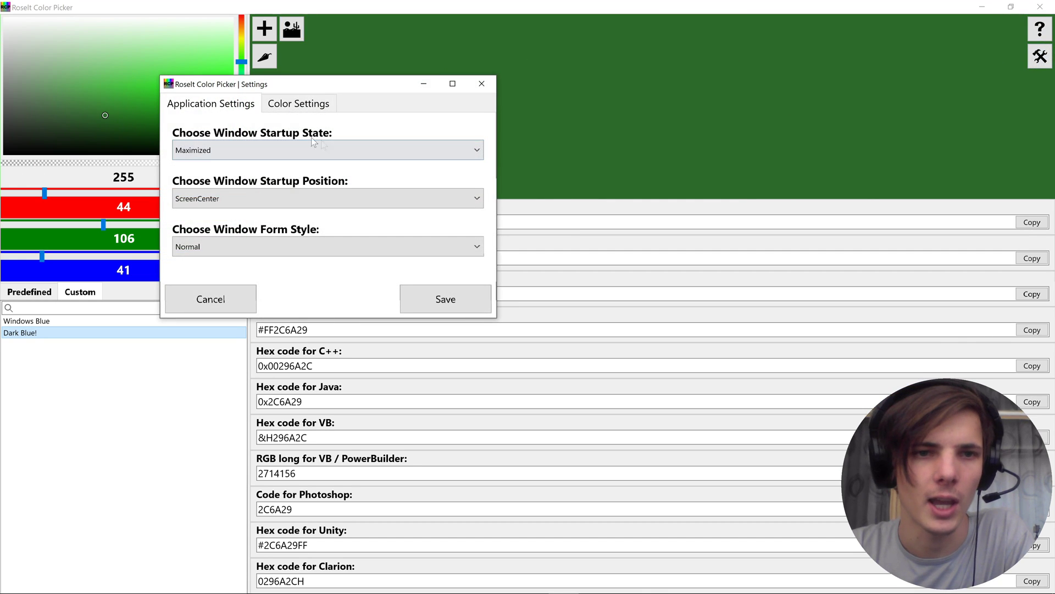
drag(296, 84, 536, 117)
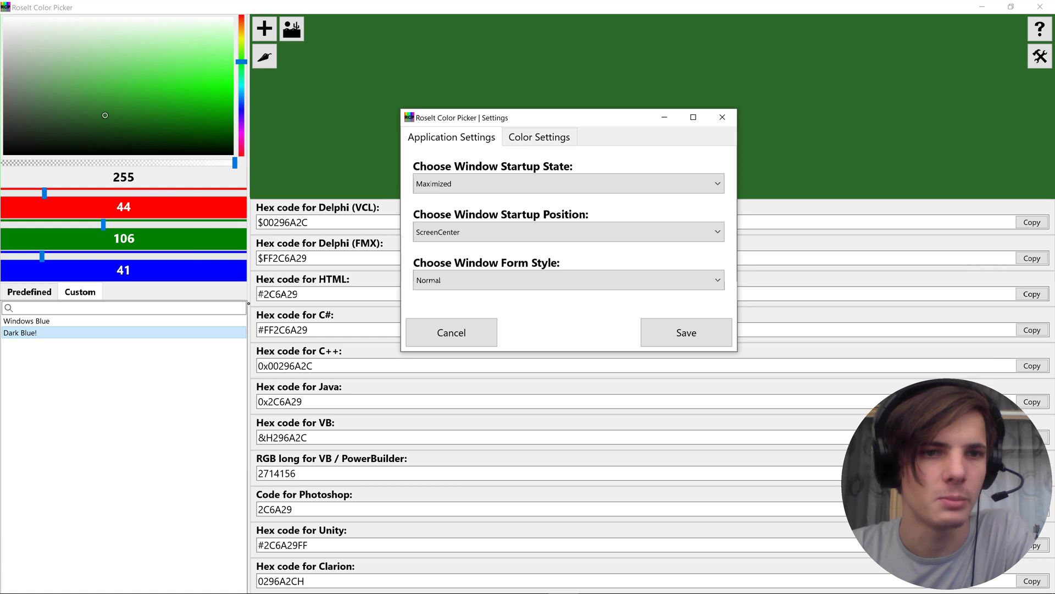
click(541, 140)
click(513, 279)
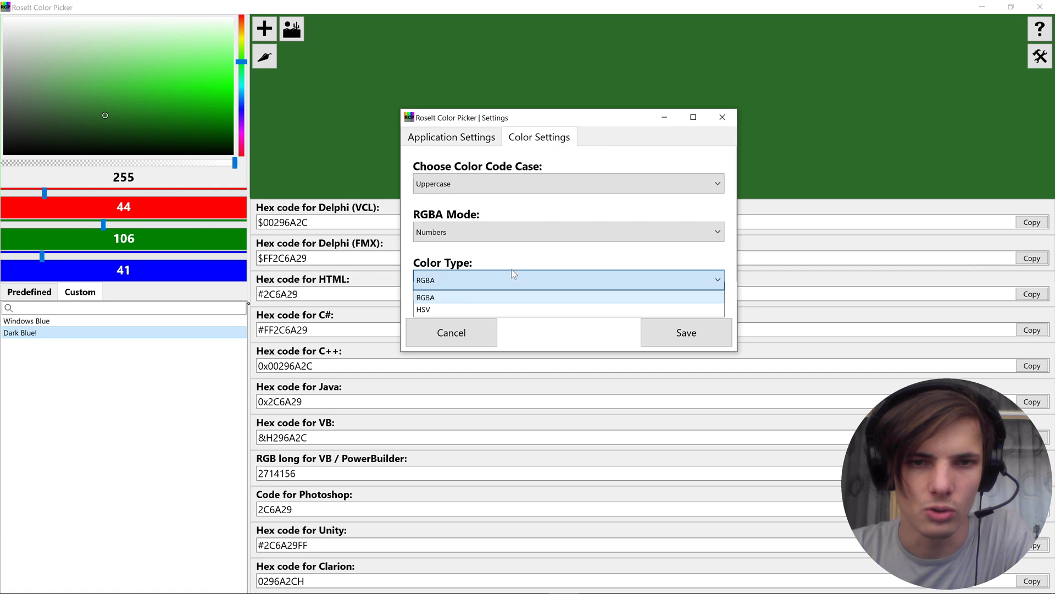
click(479, 309)
click(697, 336)
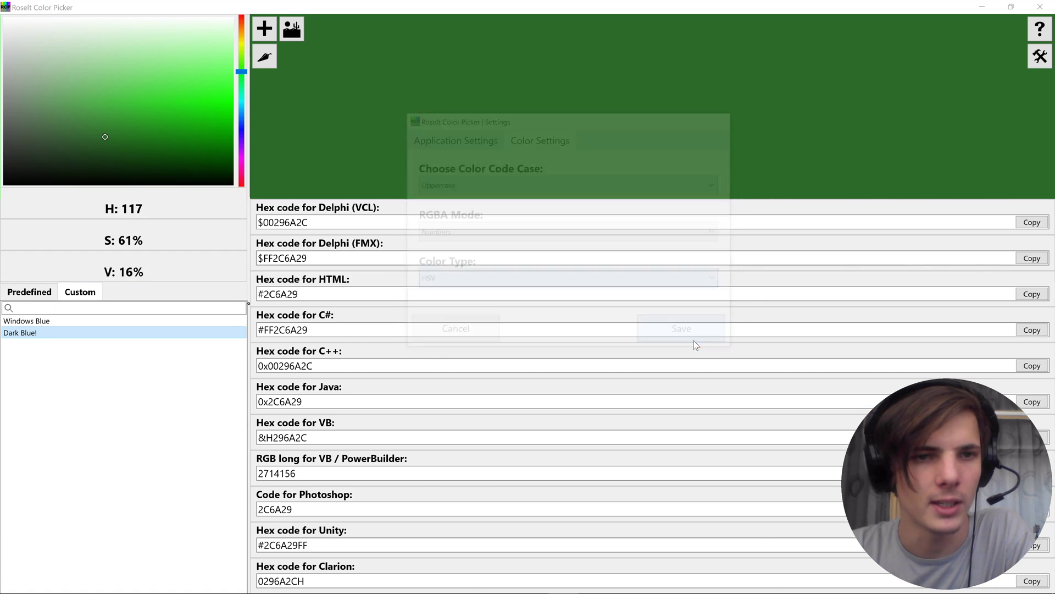
Try several lighter and more saturated green shades, then nudge the hue slightly
click(69, 90)
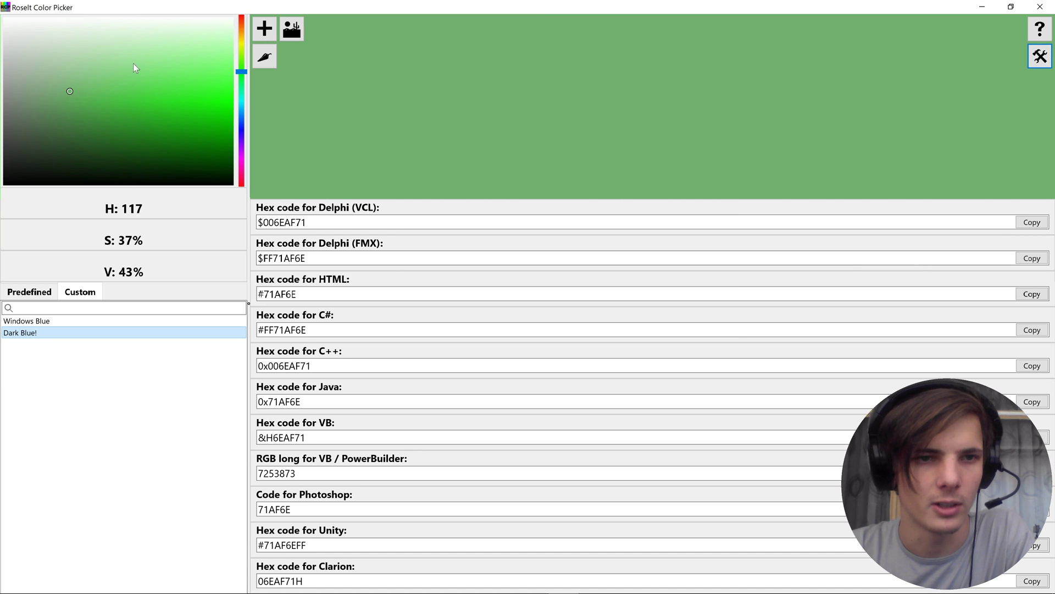
click(146, 85)
click(162, 118)
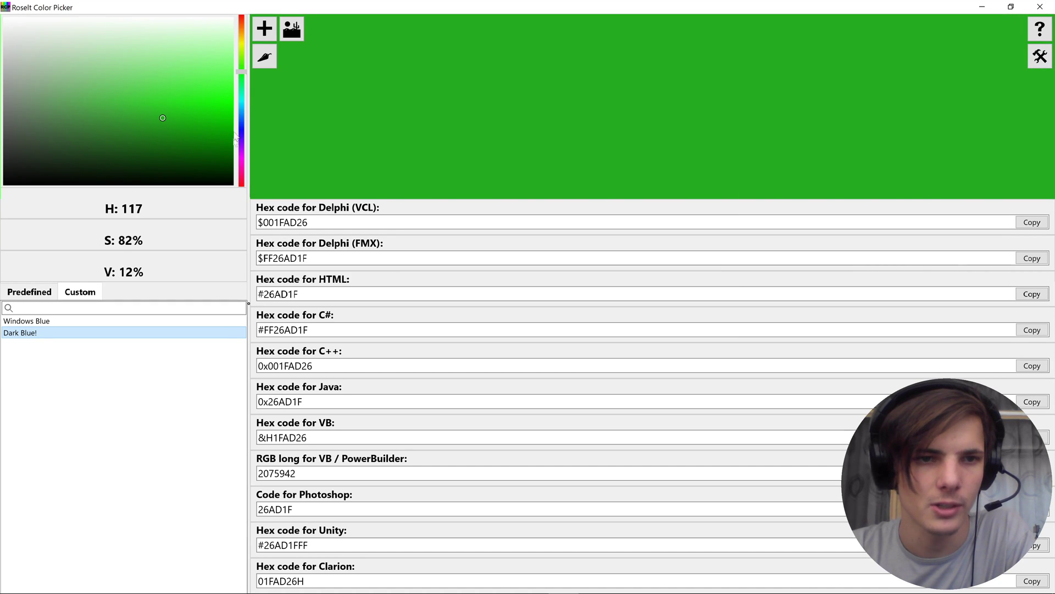
drag(239, 163, 241, 67)
Set colour type to RGBA in Percentages mode, save, and raise green to 76%
click(1040, 56)
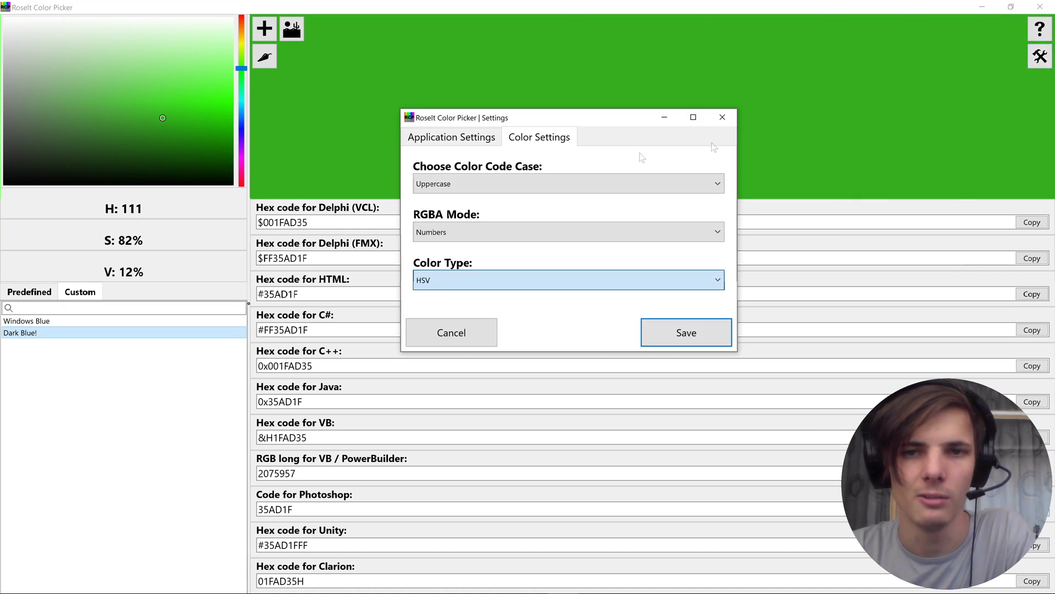
click(485, 232)
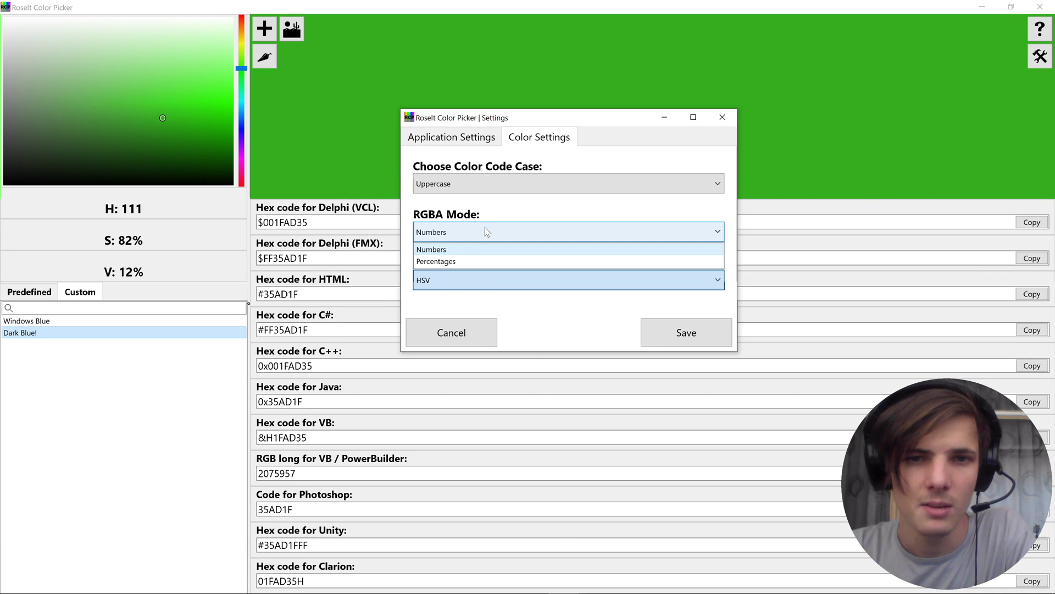
click(485, 232)
click(458, 284)
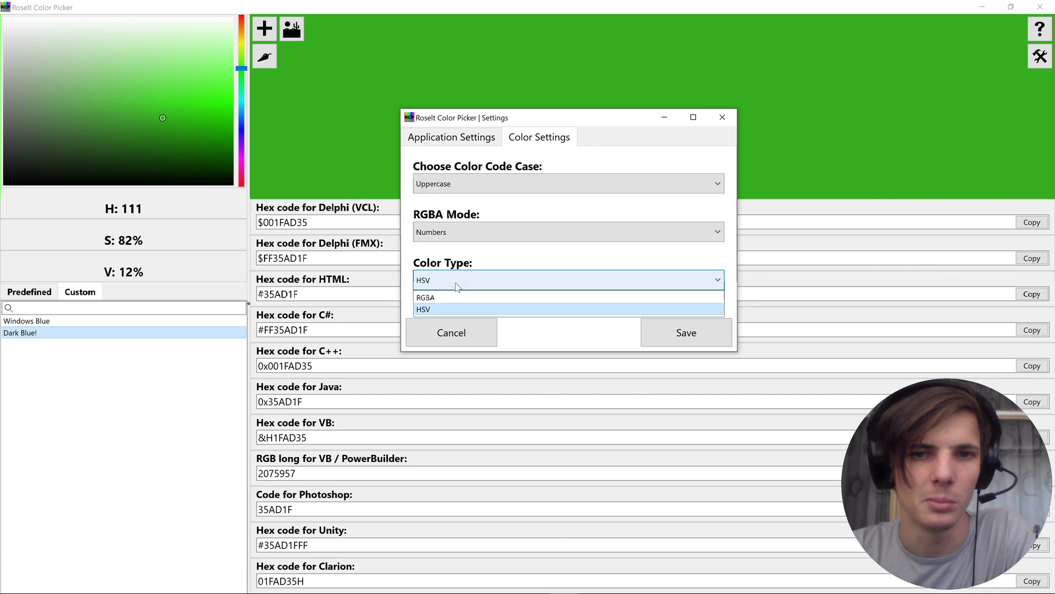
click(437, 297)
click(485, 232)
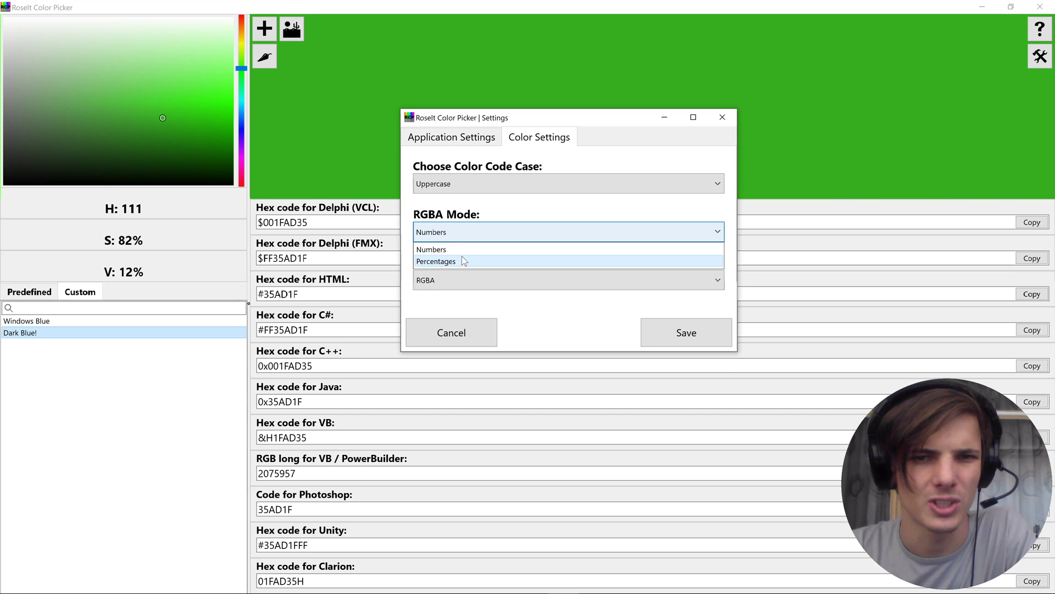
click(461, 255)
click(671, 330)
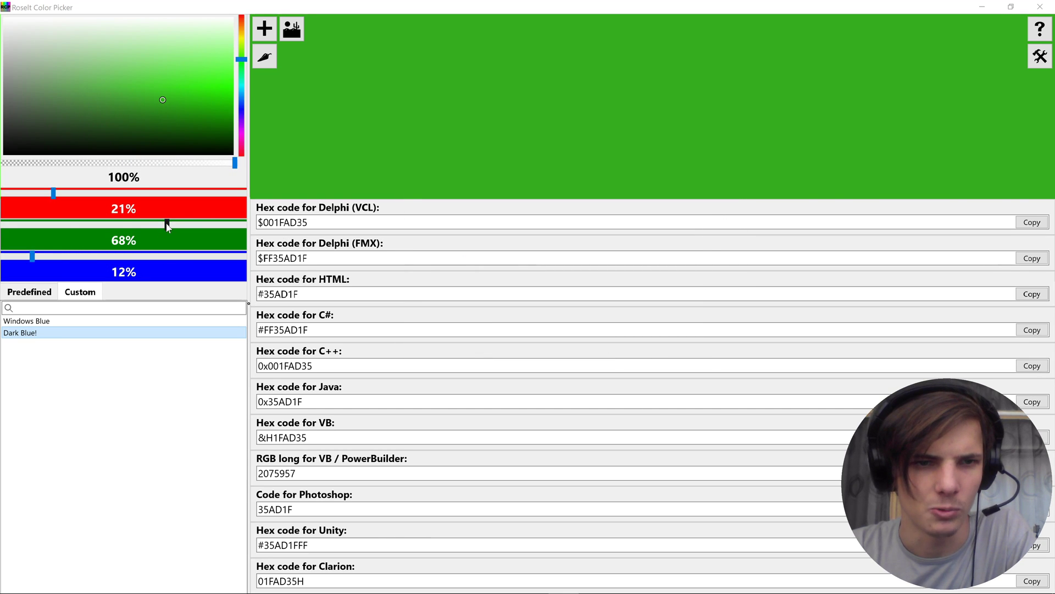
drag(166, 227, 187, 228)
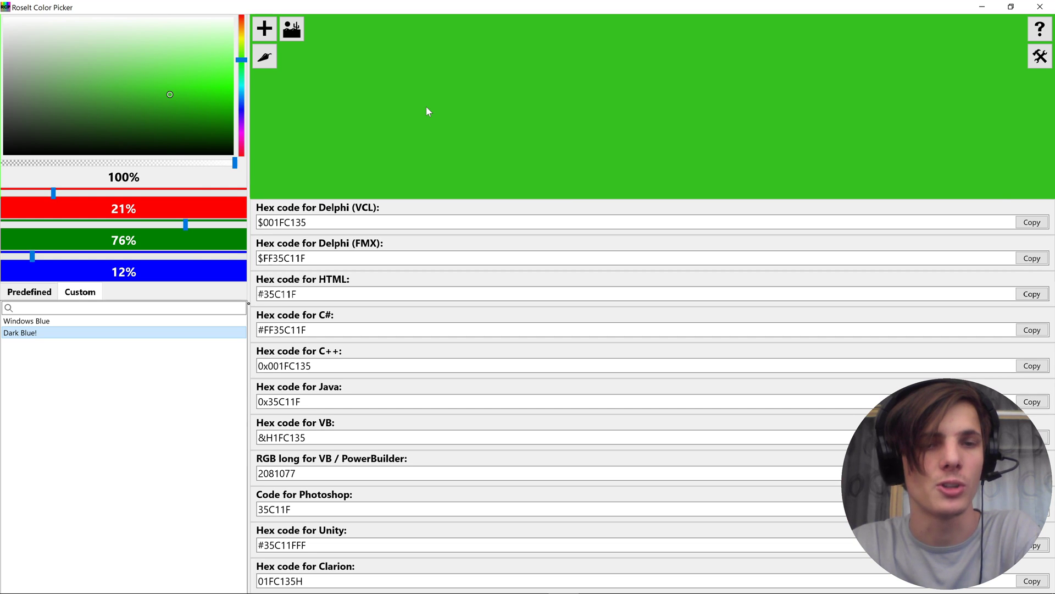
Show the Predefined tab's list of named colours
click(36, 294)
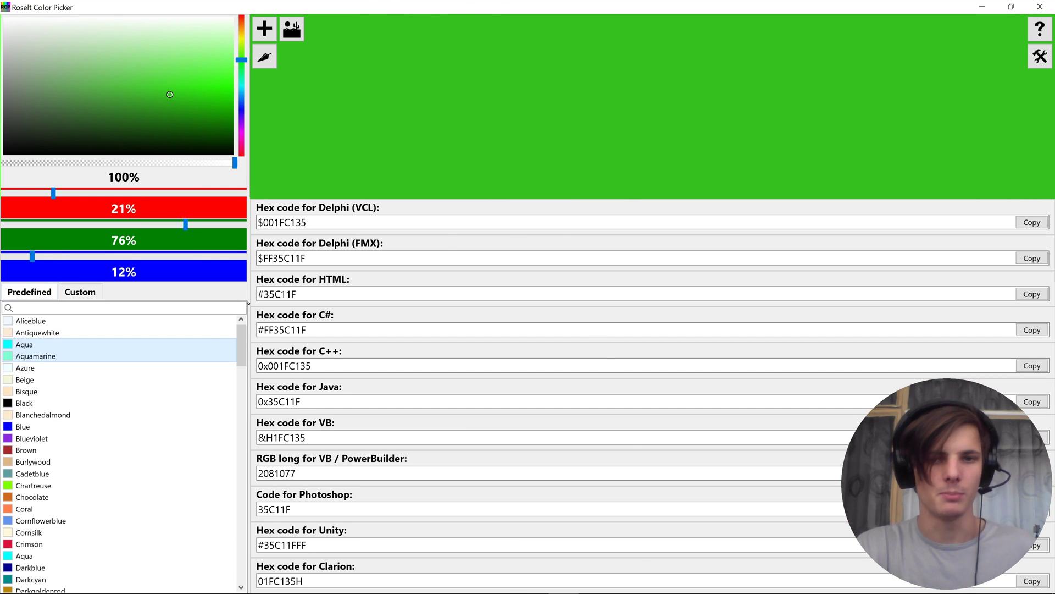
key(super)
text(u)
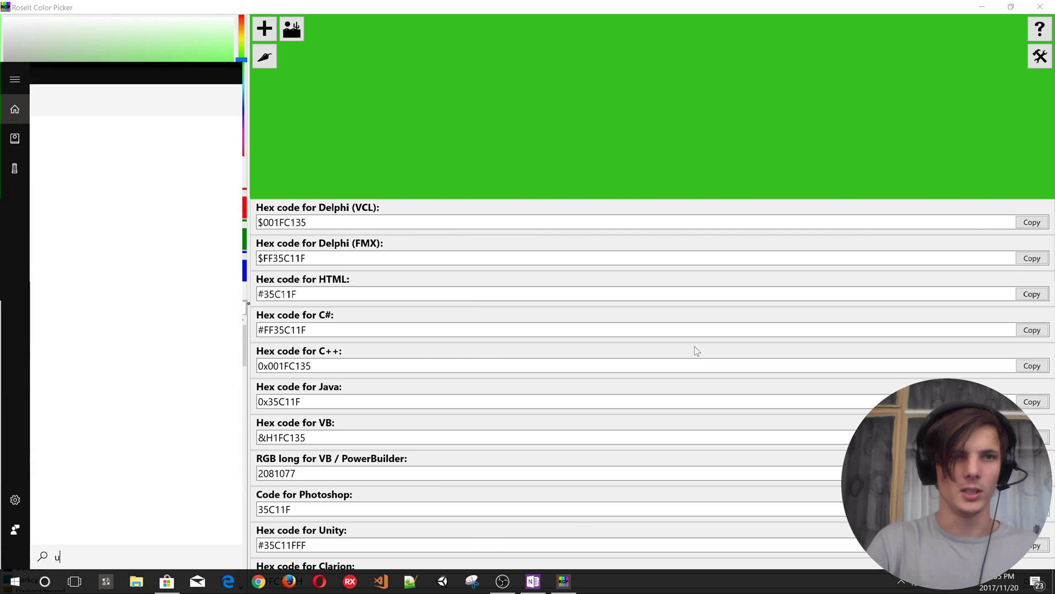
text(i color)
key(Return)
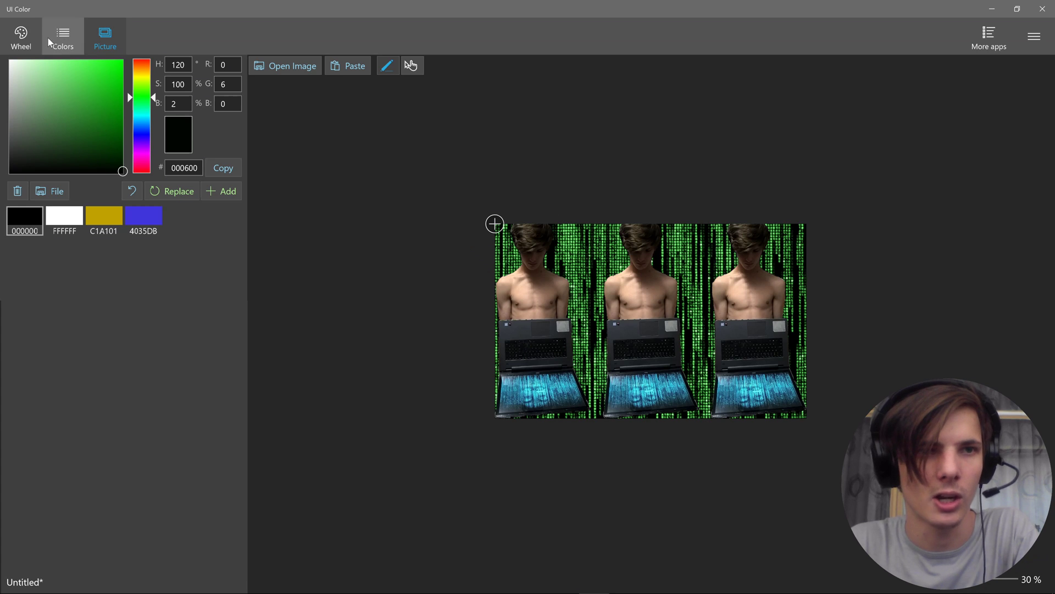
click(21, 37)
click(78, 83)
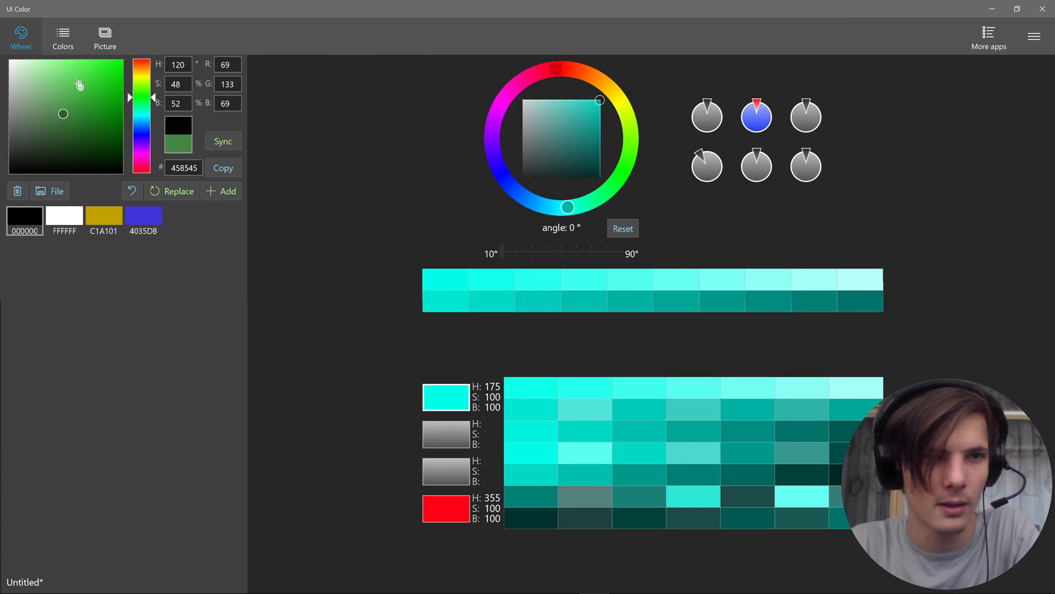
click(58, 113)
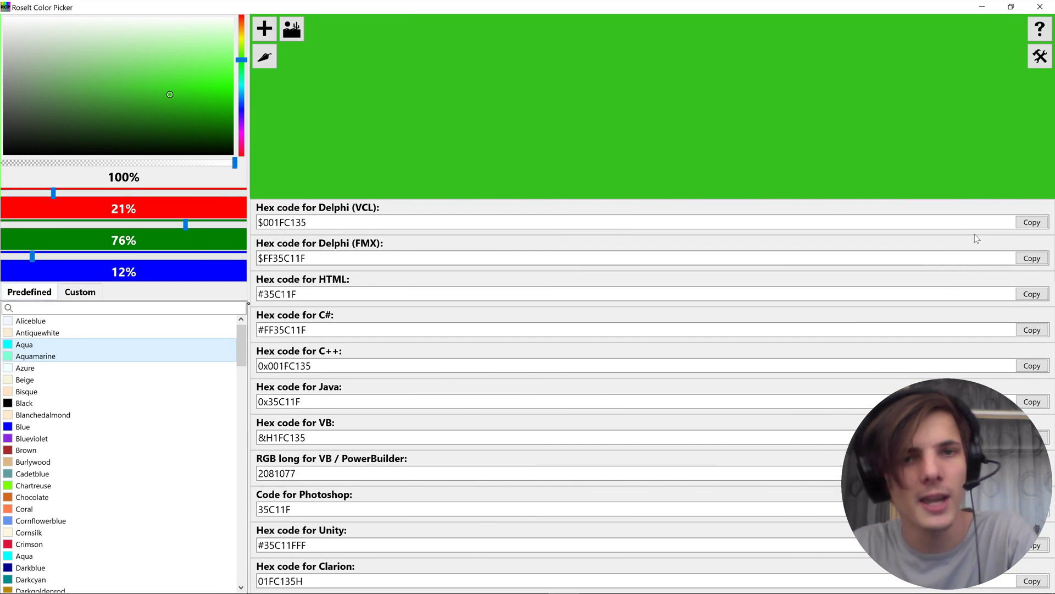